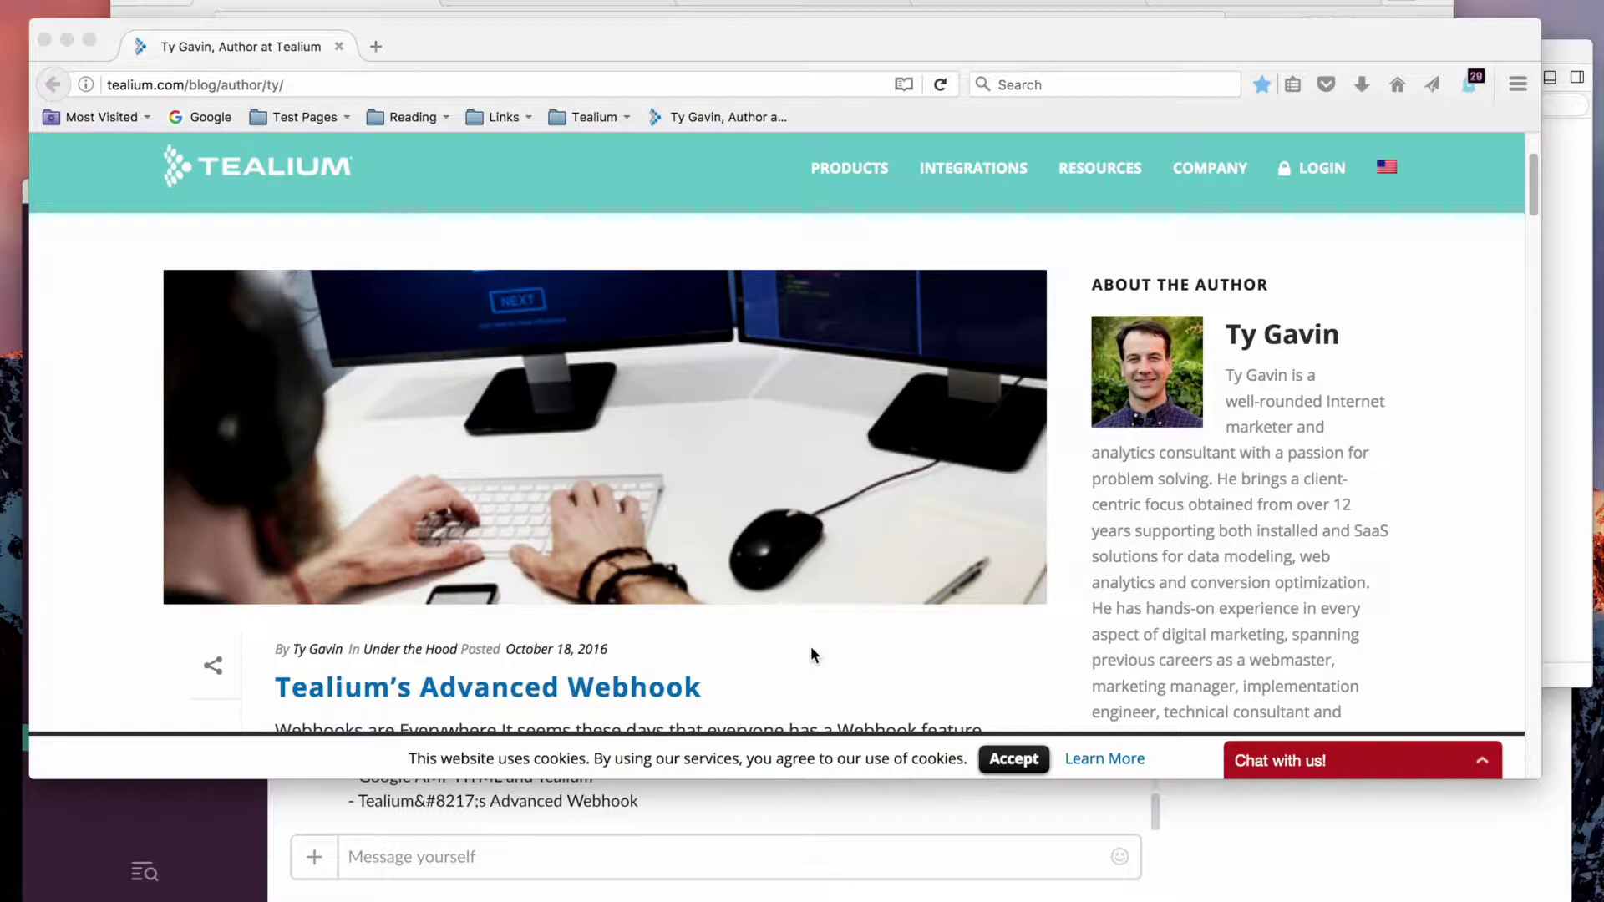
Step: Bring the Firefox window with the Tealium blog author page to the front
click(101, 668)
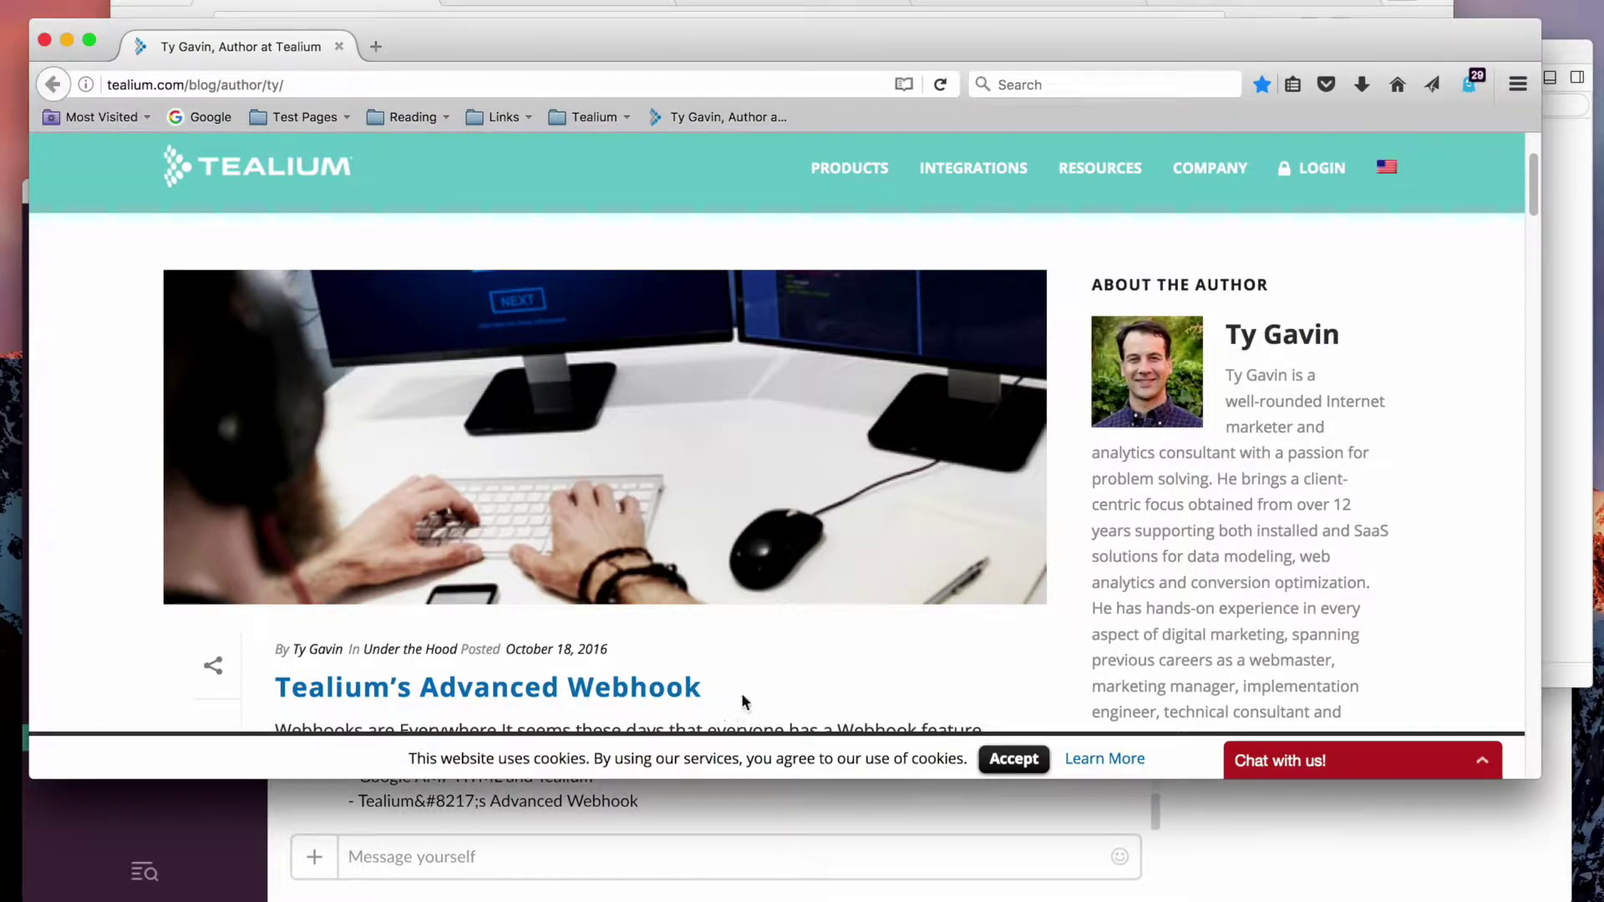
Step: Post a 'hello' message in your own Slack self-conversation
click(454, 856)
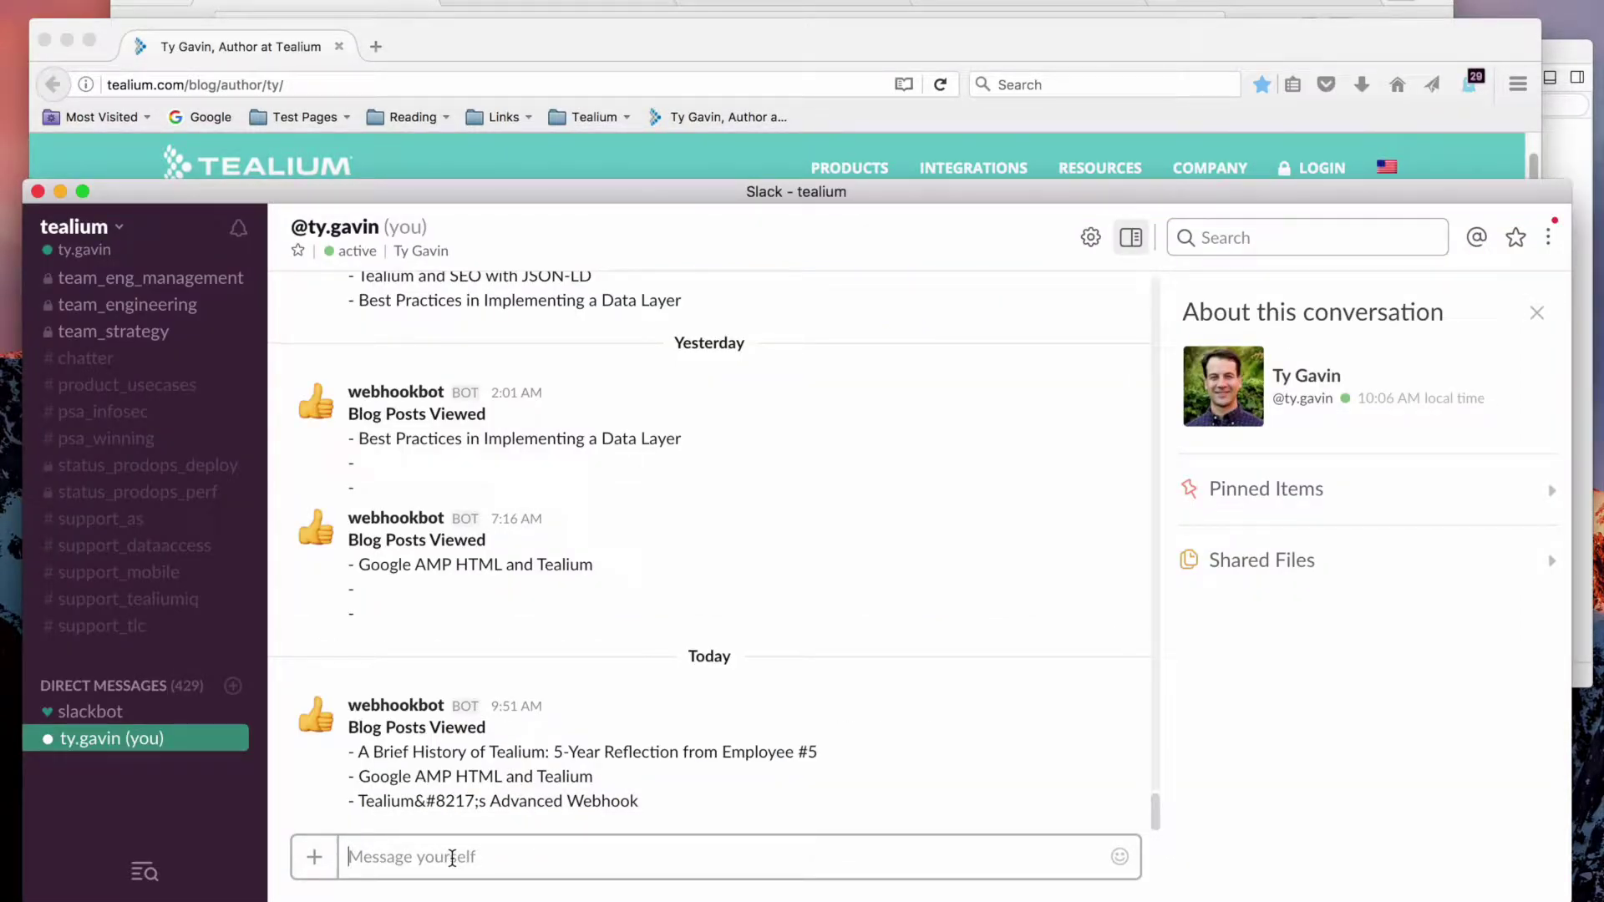
text(hello)
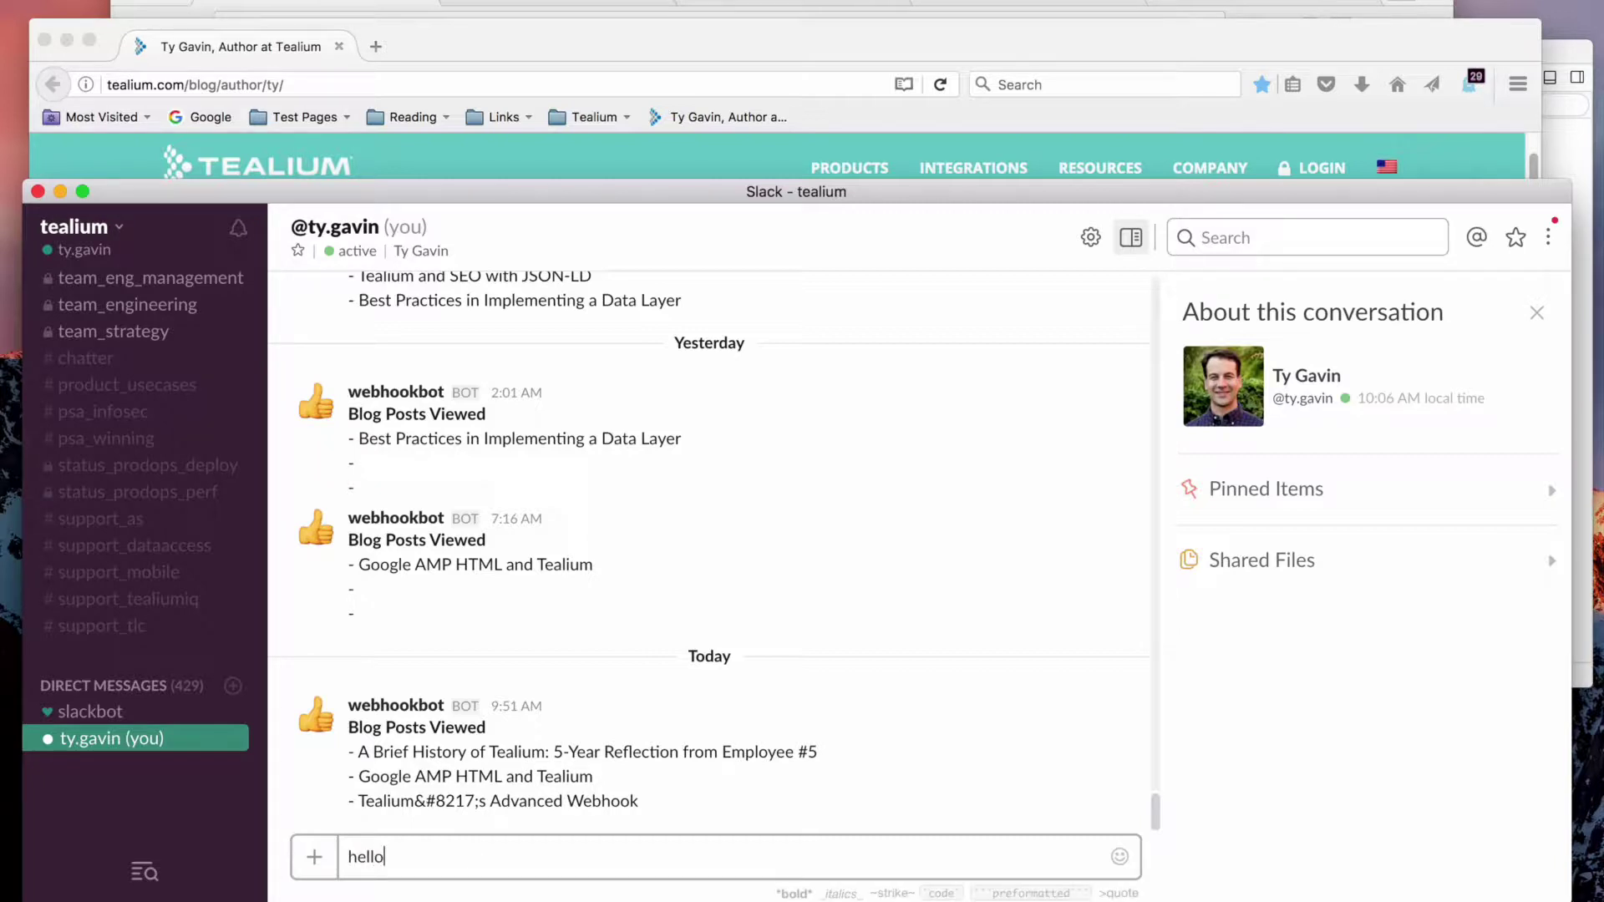
key(Return)
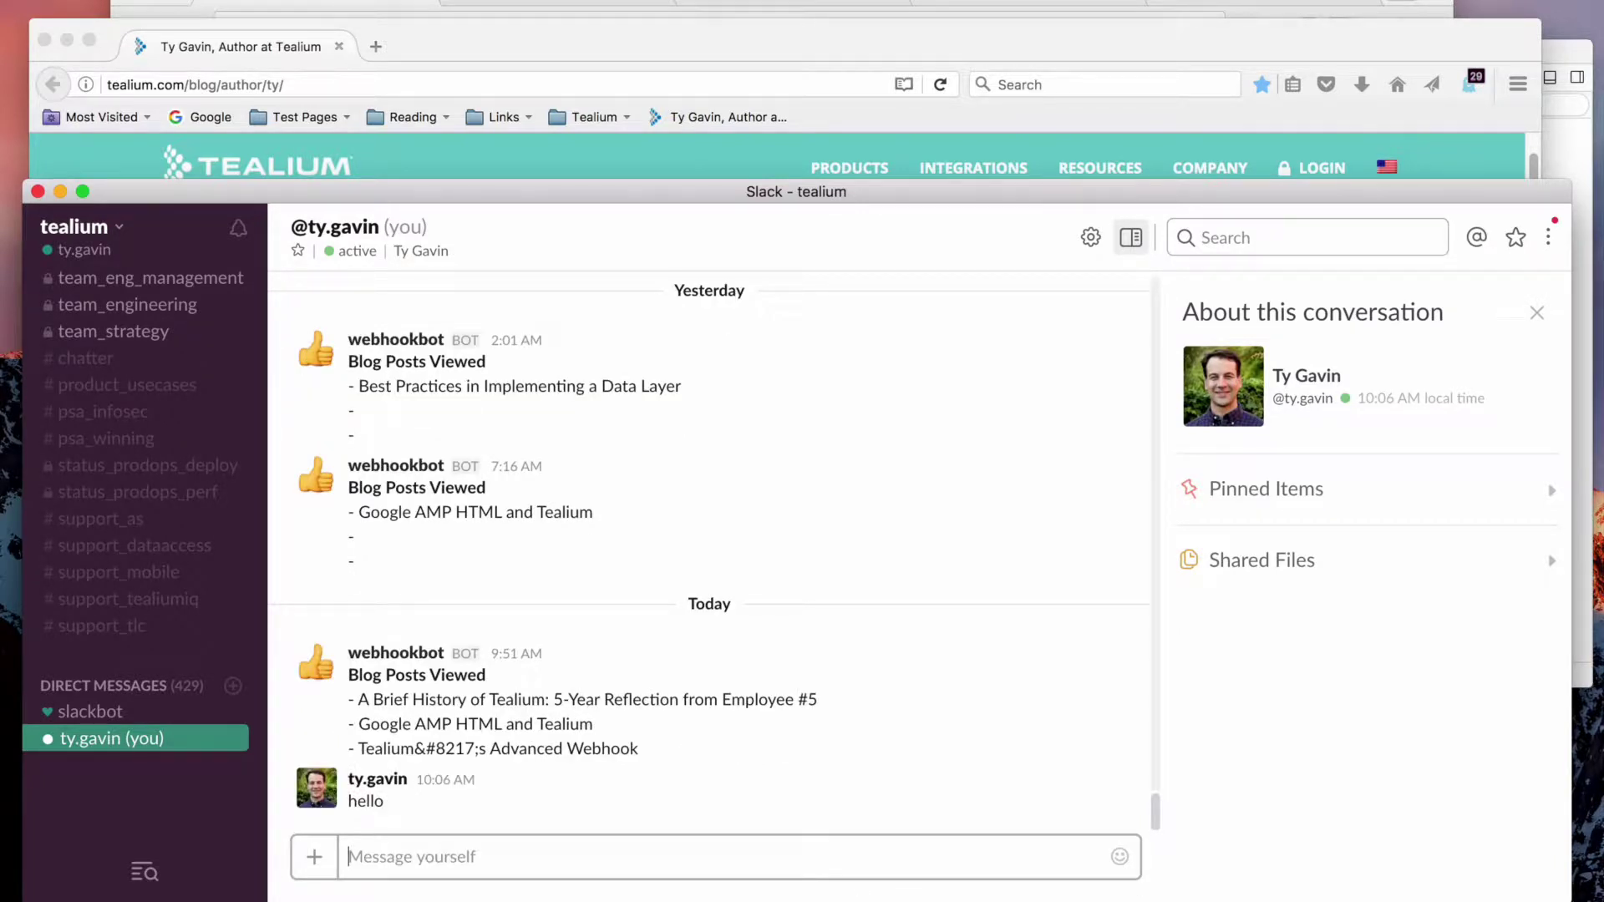
click(598, 40)
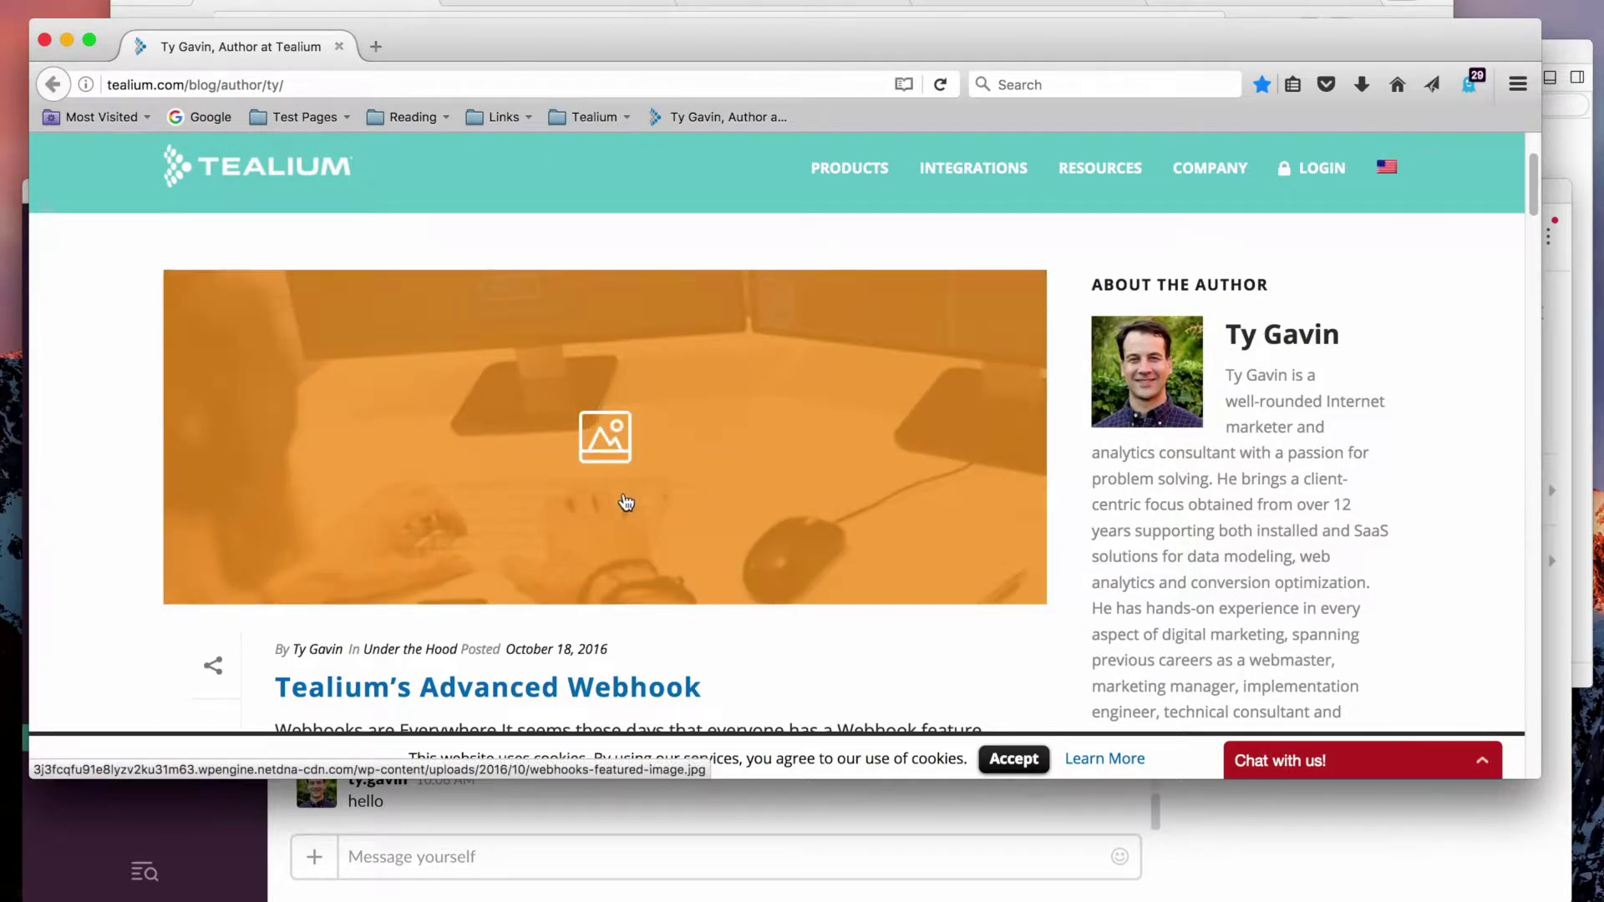
Step: Open the 'Tealium's Advanced Webhook' post and scroll to its Real-World Use Case section
scroll(82, 599, down, 5)
scroll(105, 589, up, 2)
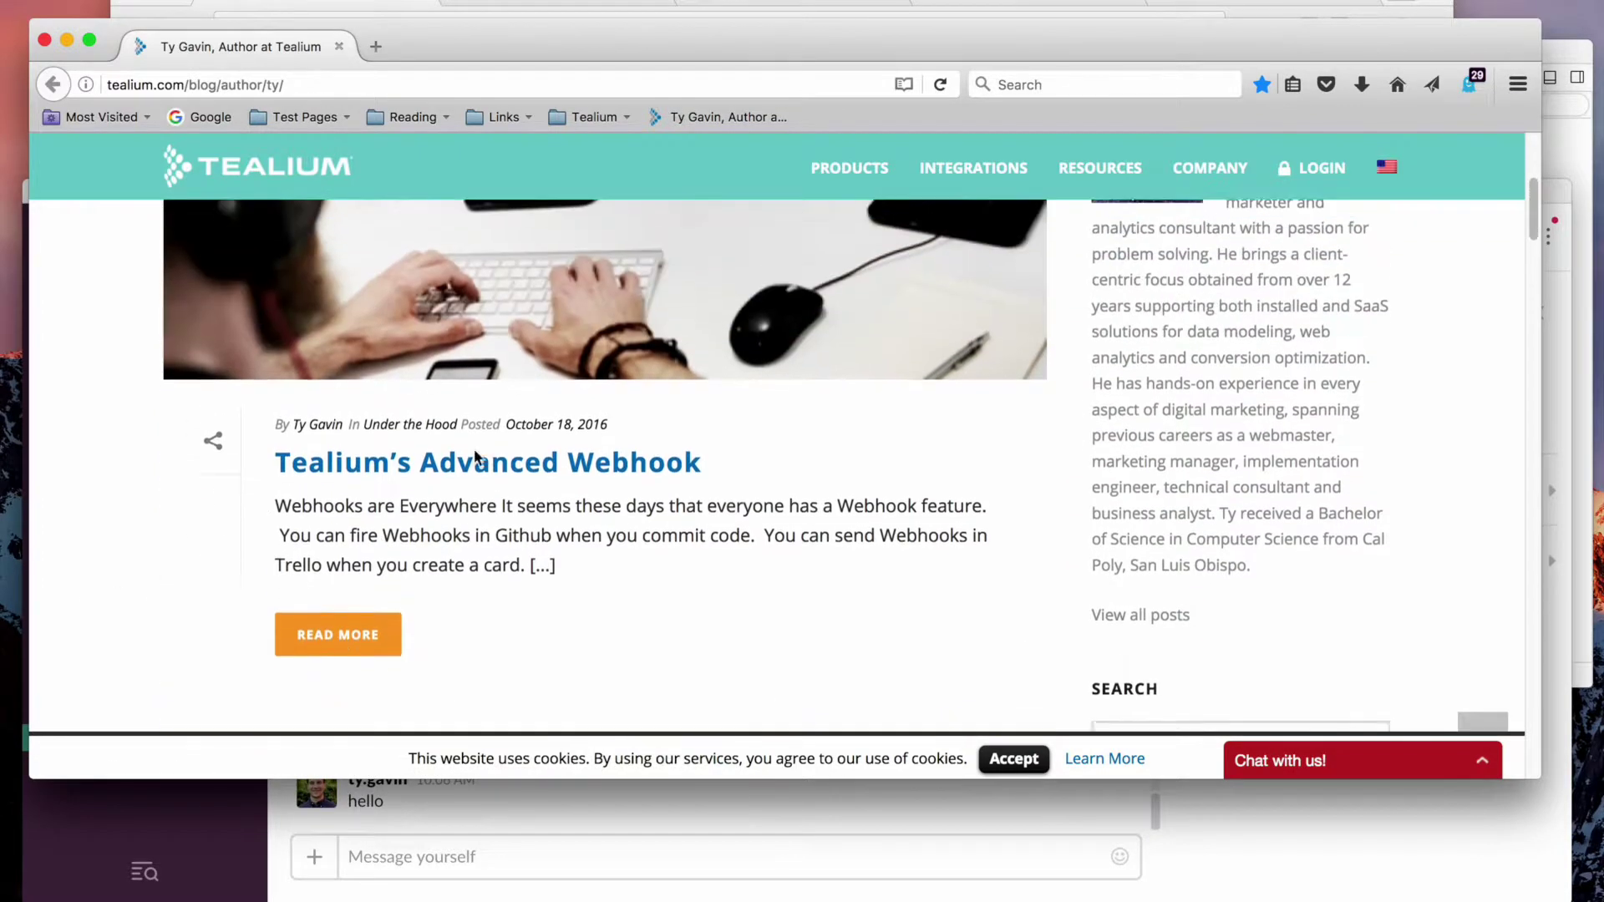
click(523, 481)
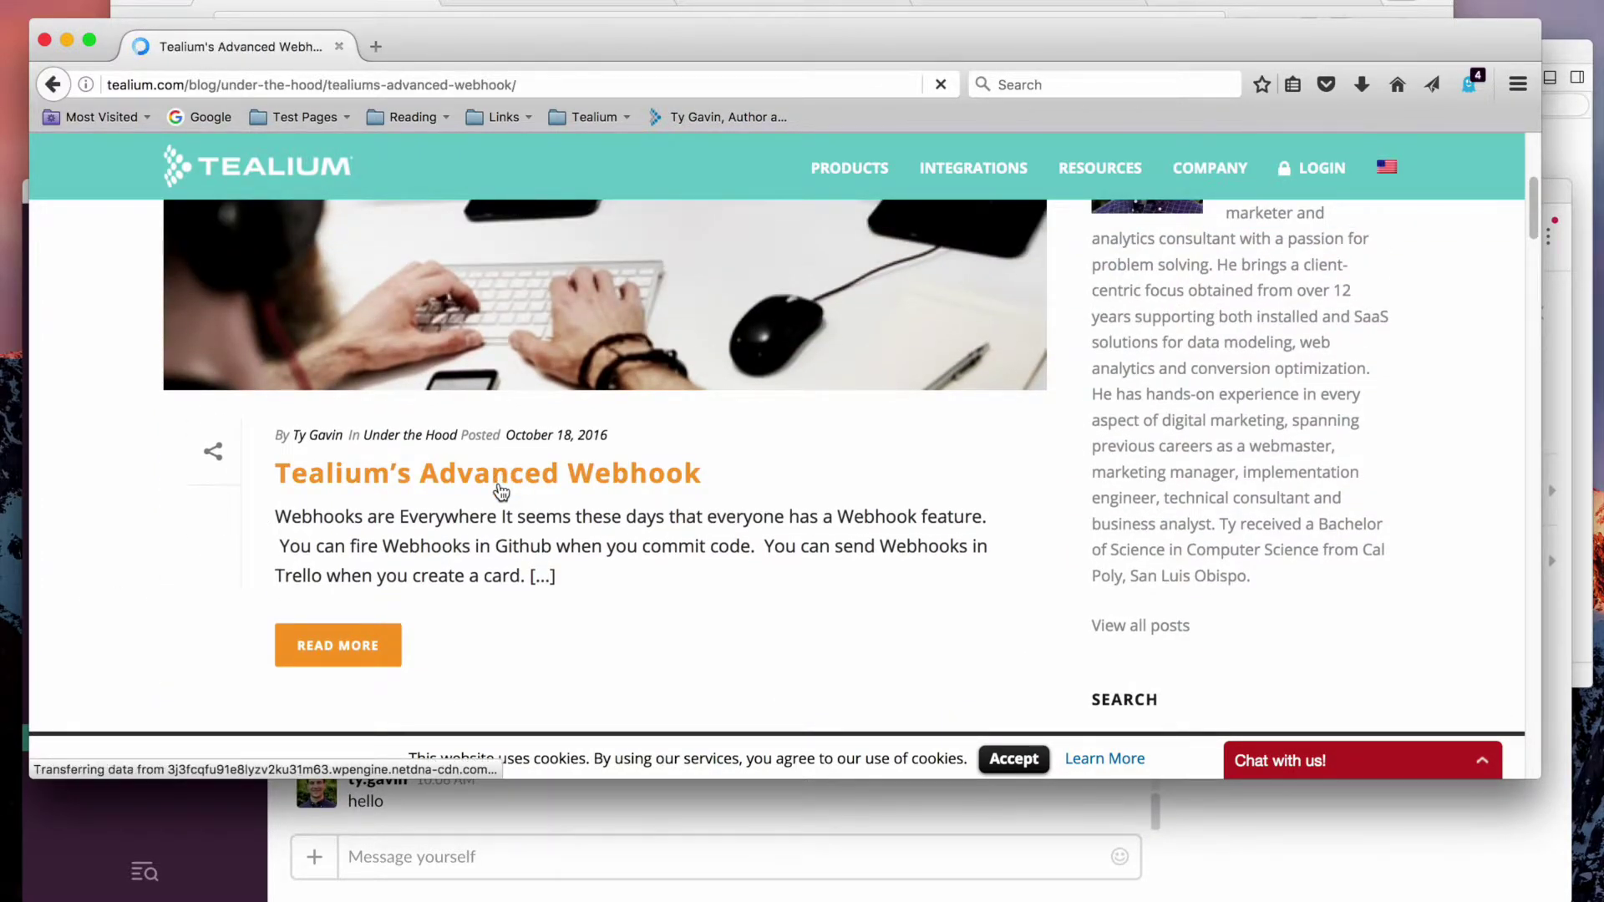
scroll(722, 553, down, 10)
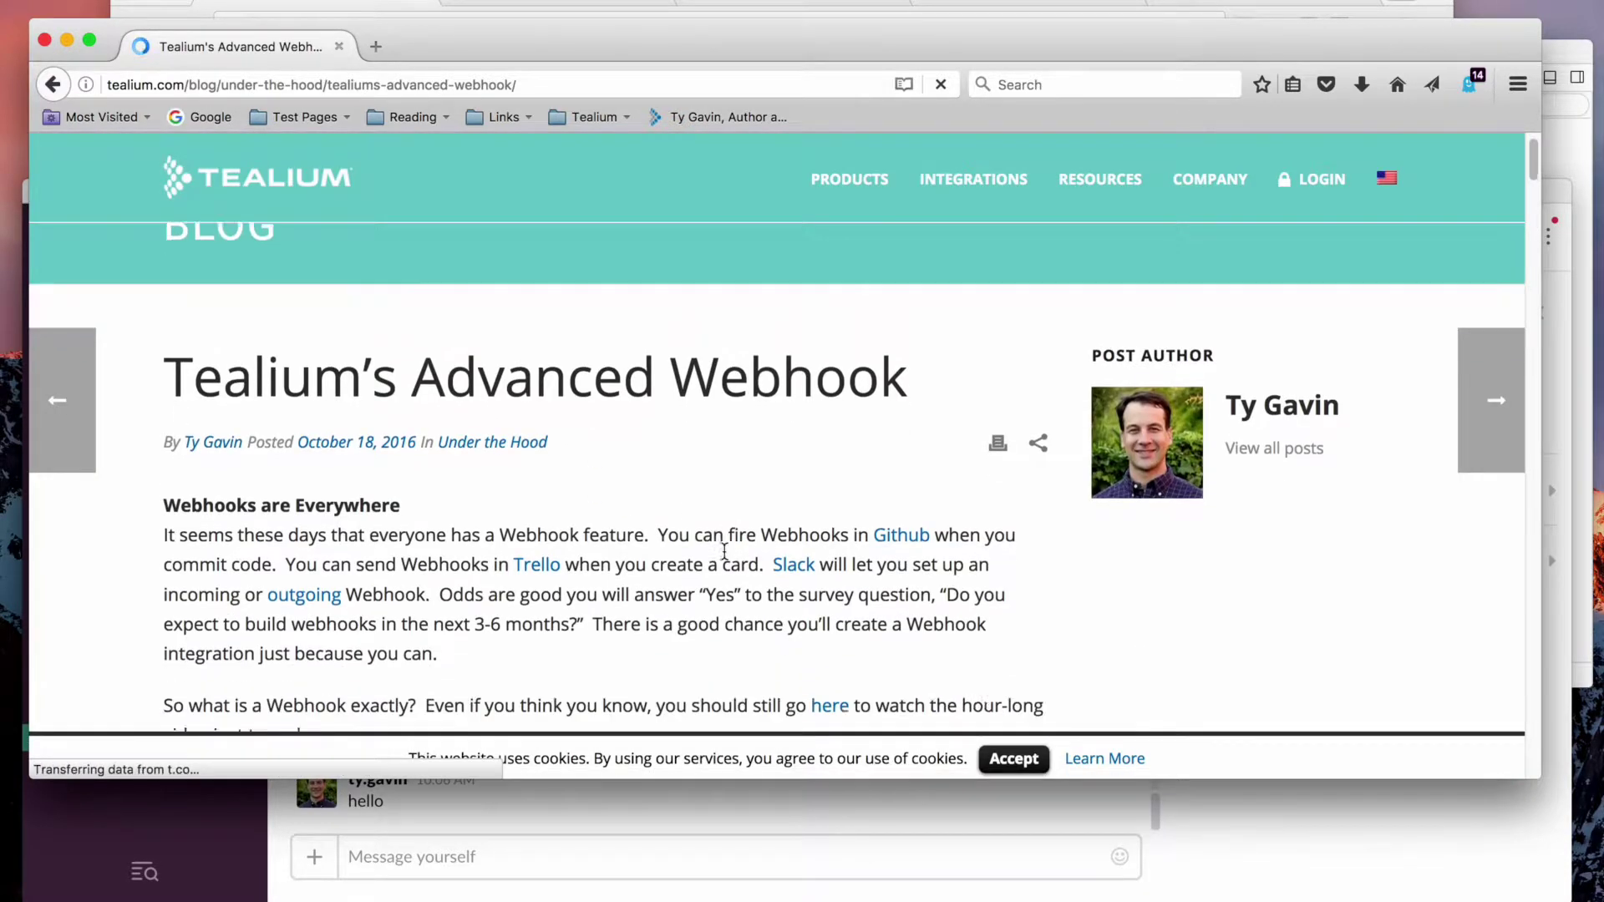
scroll(705, 541, down, 3)
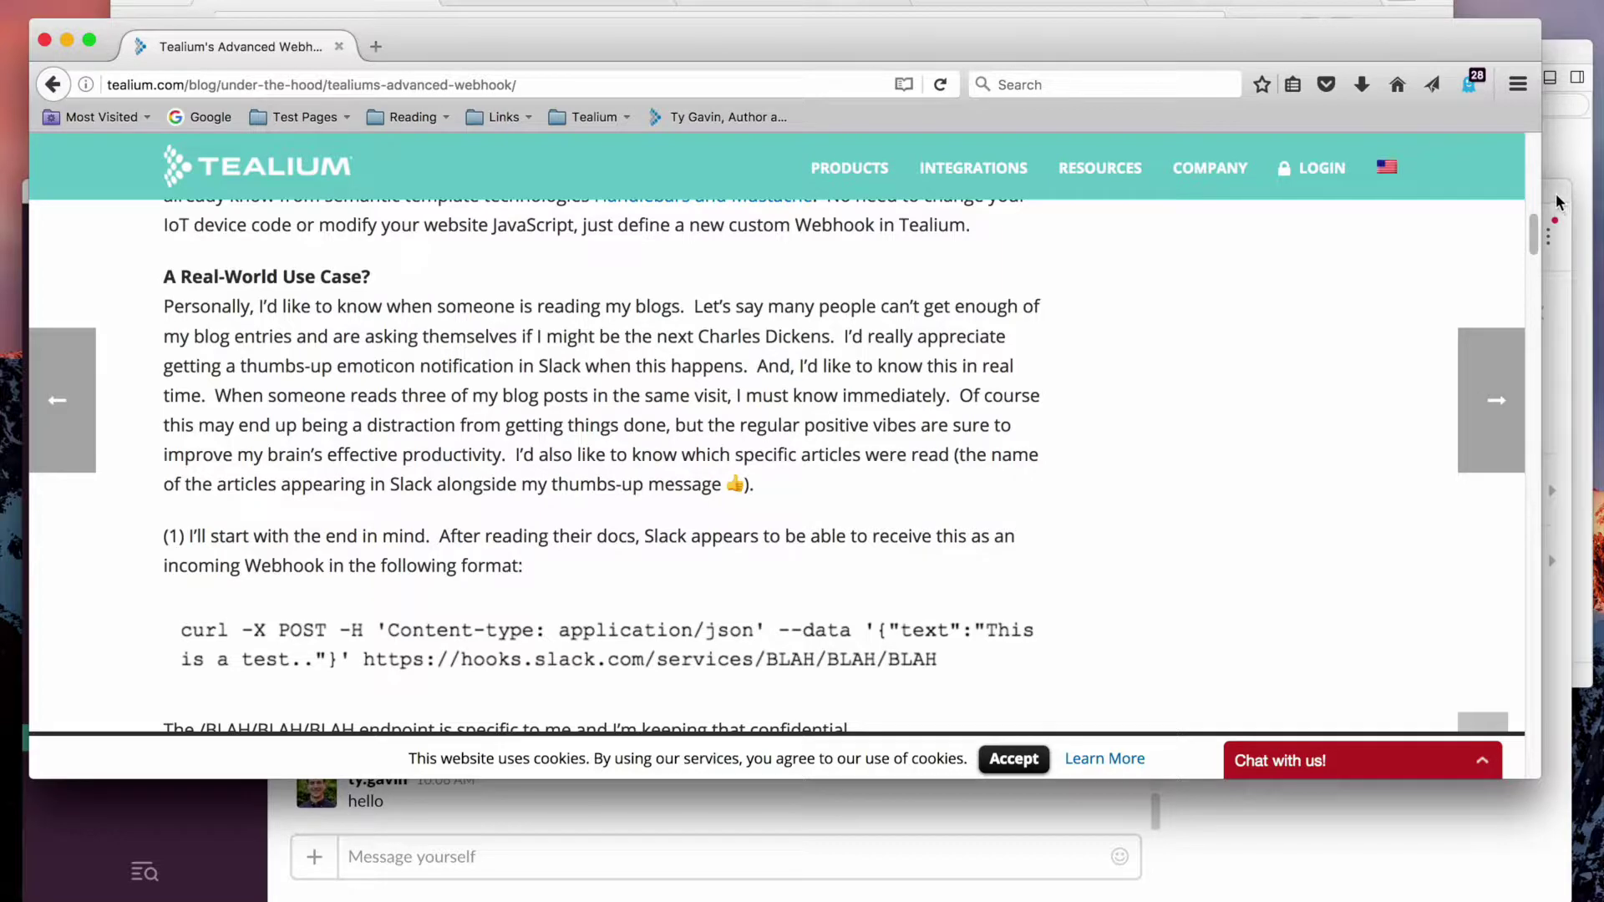
click(1568, 60)
Step: Evaluate utag.data in the console and inspect its post_title and post_author properties
click(843, 680)
text(utag.data)
key(Return)
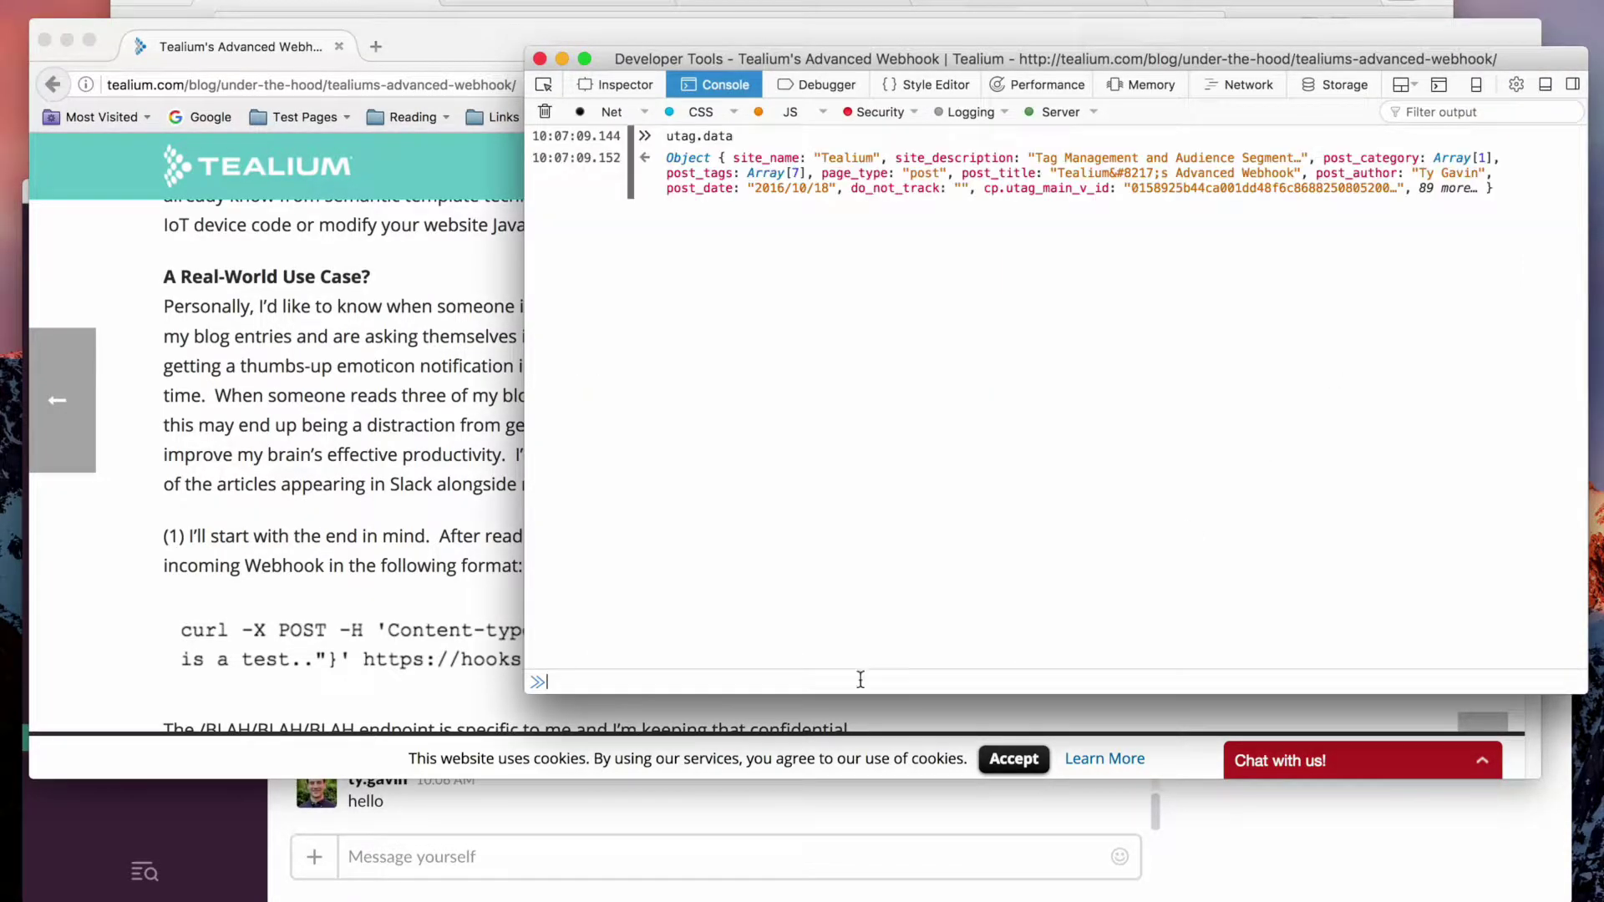
click(742, 200)
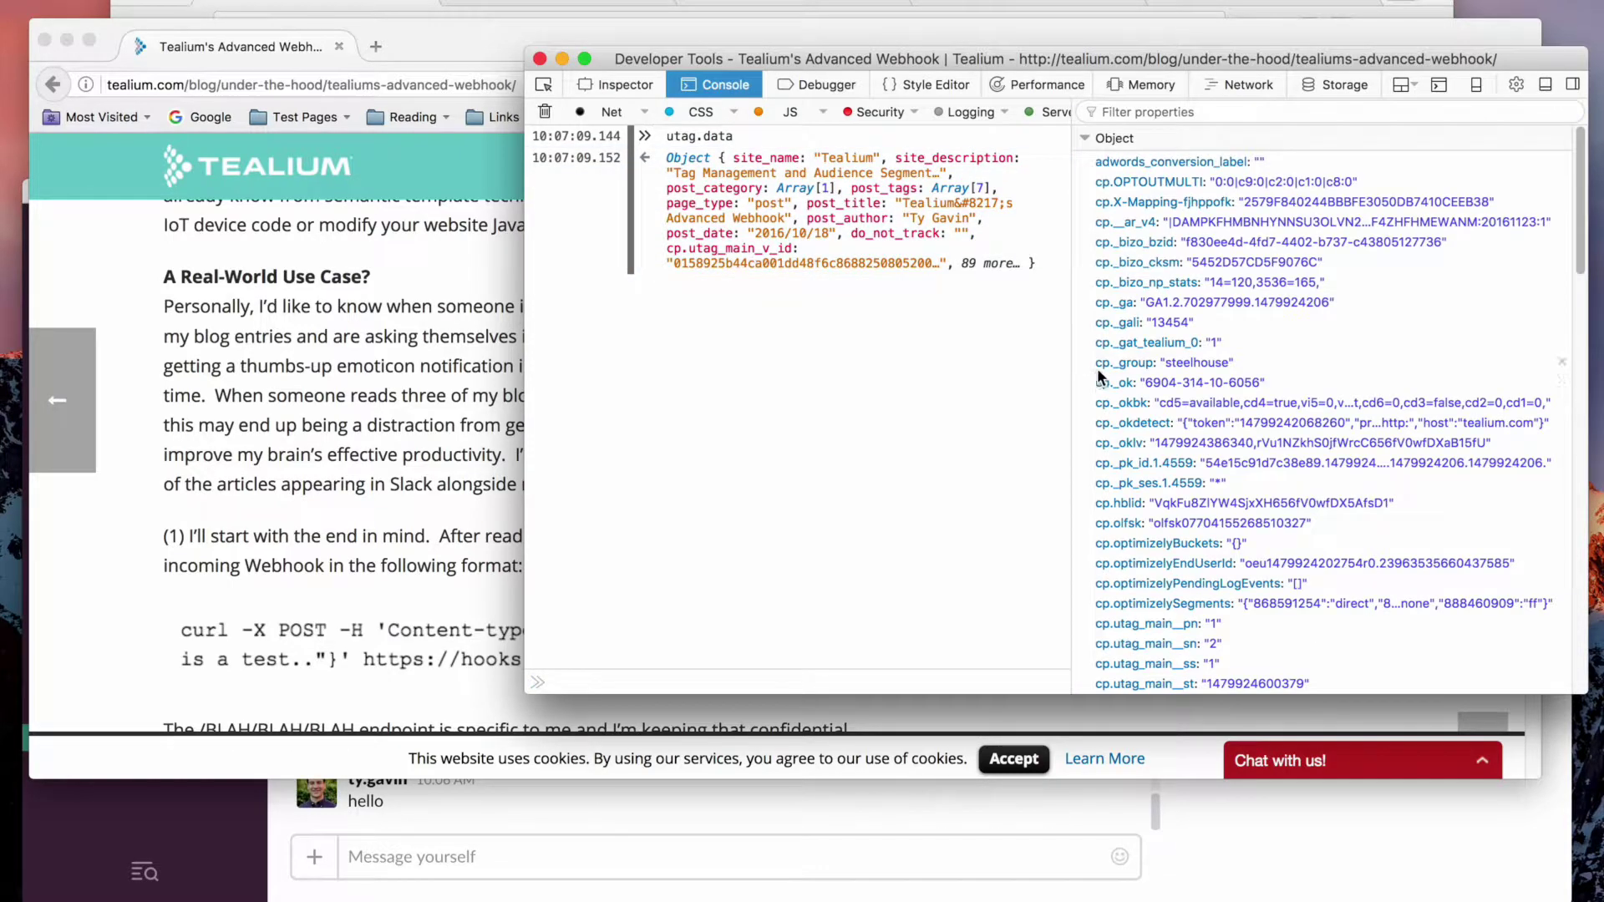
scroll(1116, 449, down, 2)
scroll(1114, 455, down, 7)
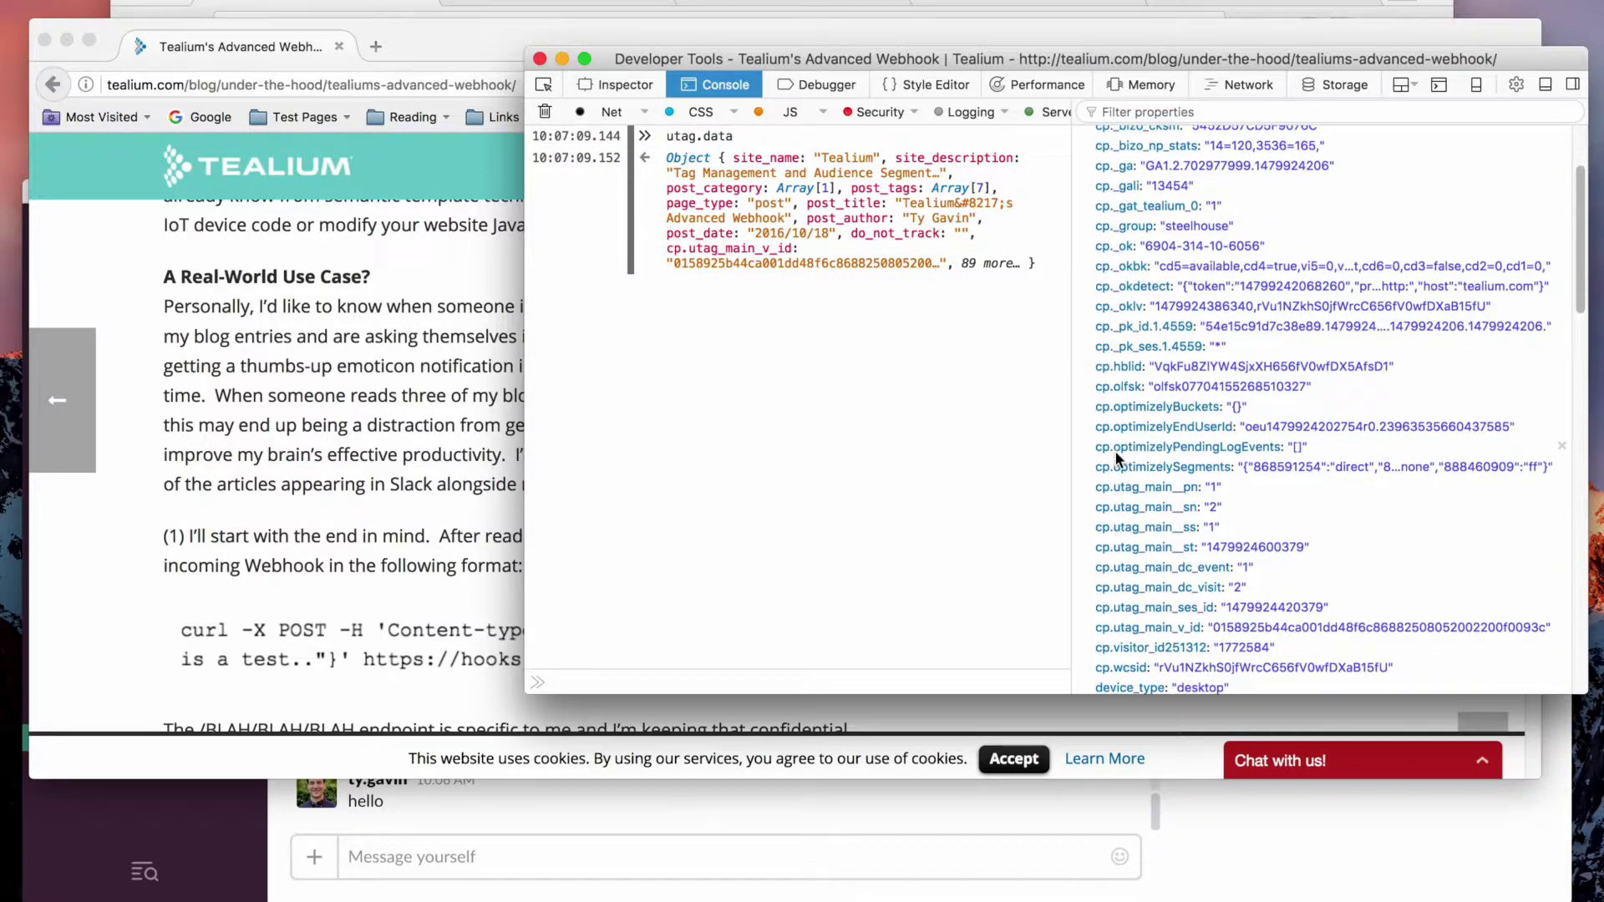
scroll(1180, 466, down, 15)
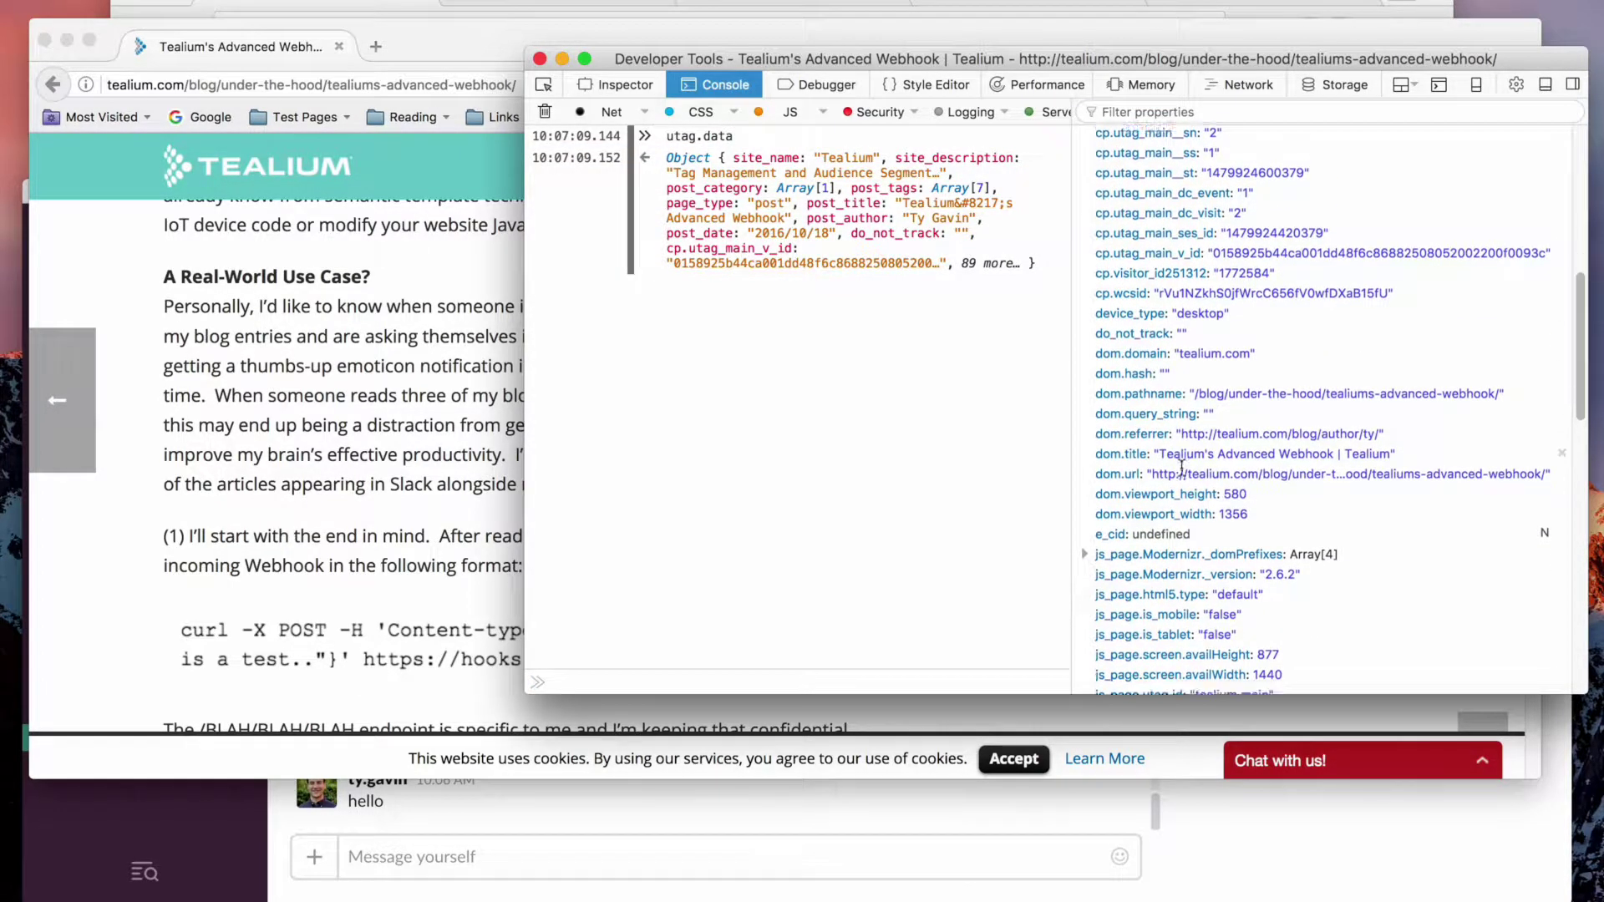
scroll(1180, 469, down, 1)
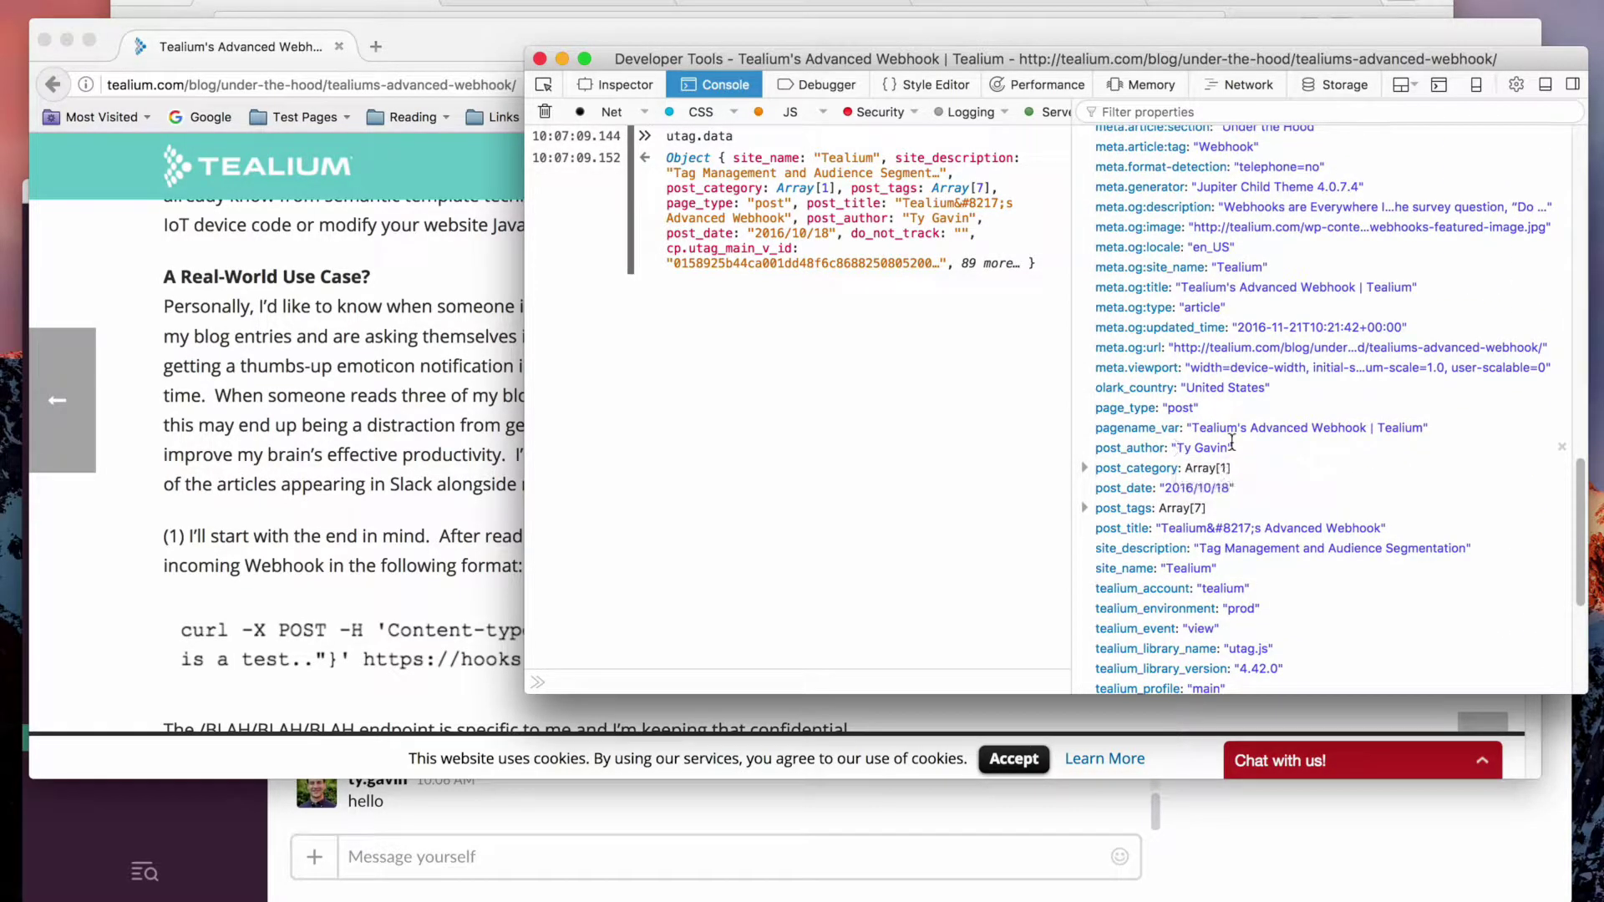
double_click(1177, 448)
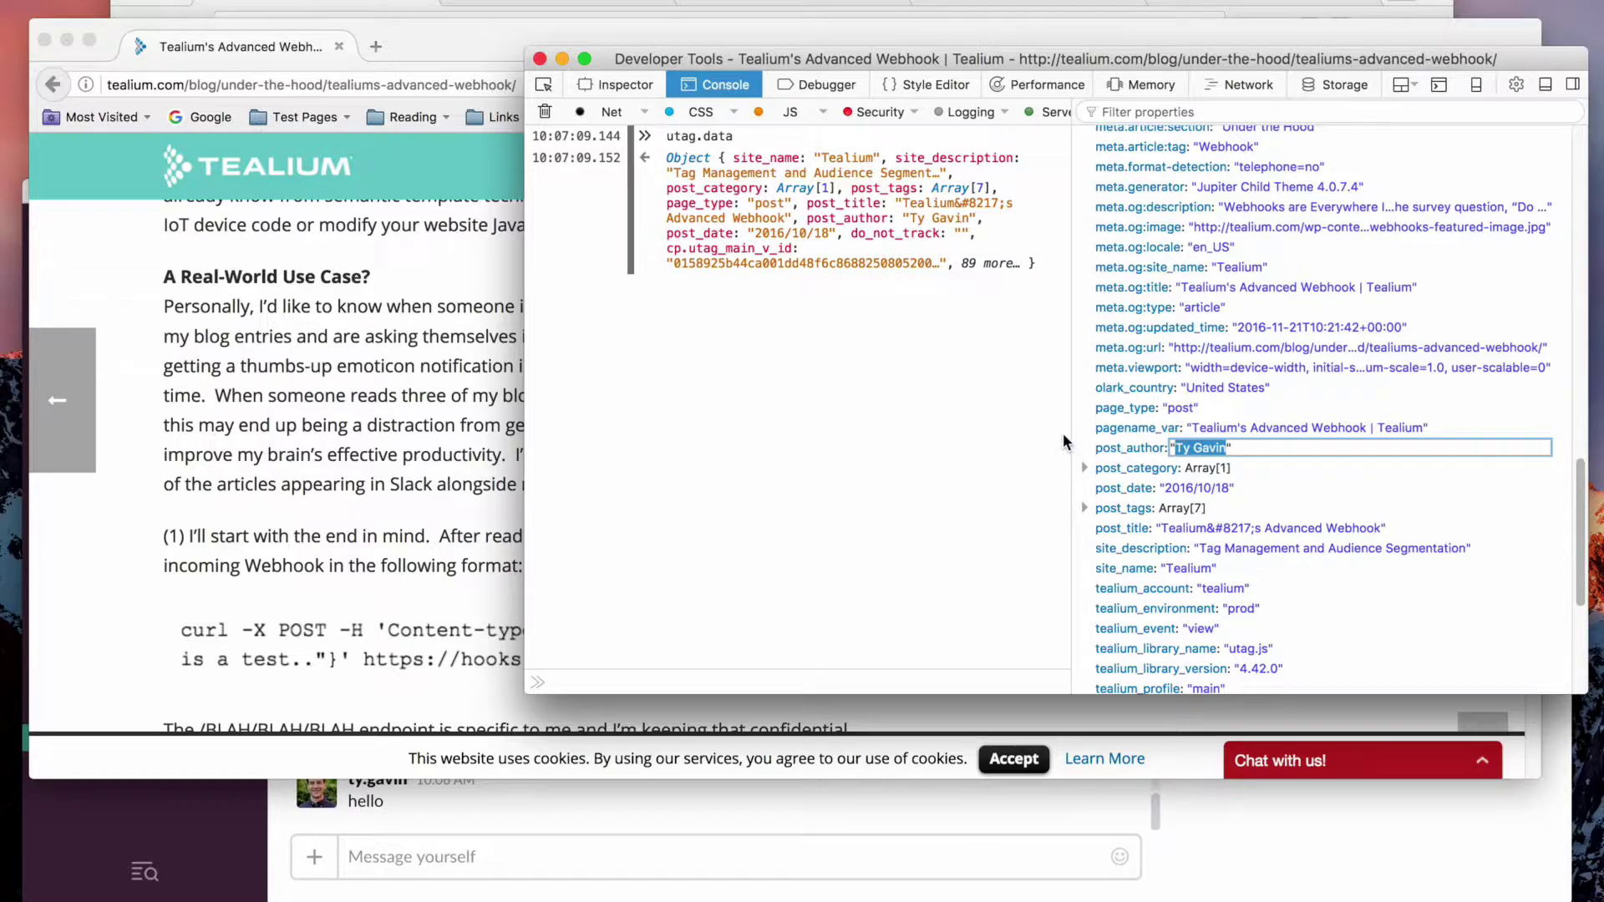
click(359, 407)
scroll(649, 553, down, 5)
Step: Go back to the author's posts and read 'Be Strategic in Optimizing Web Site Performance'
scroll(651, 555, down, 5)
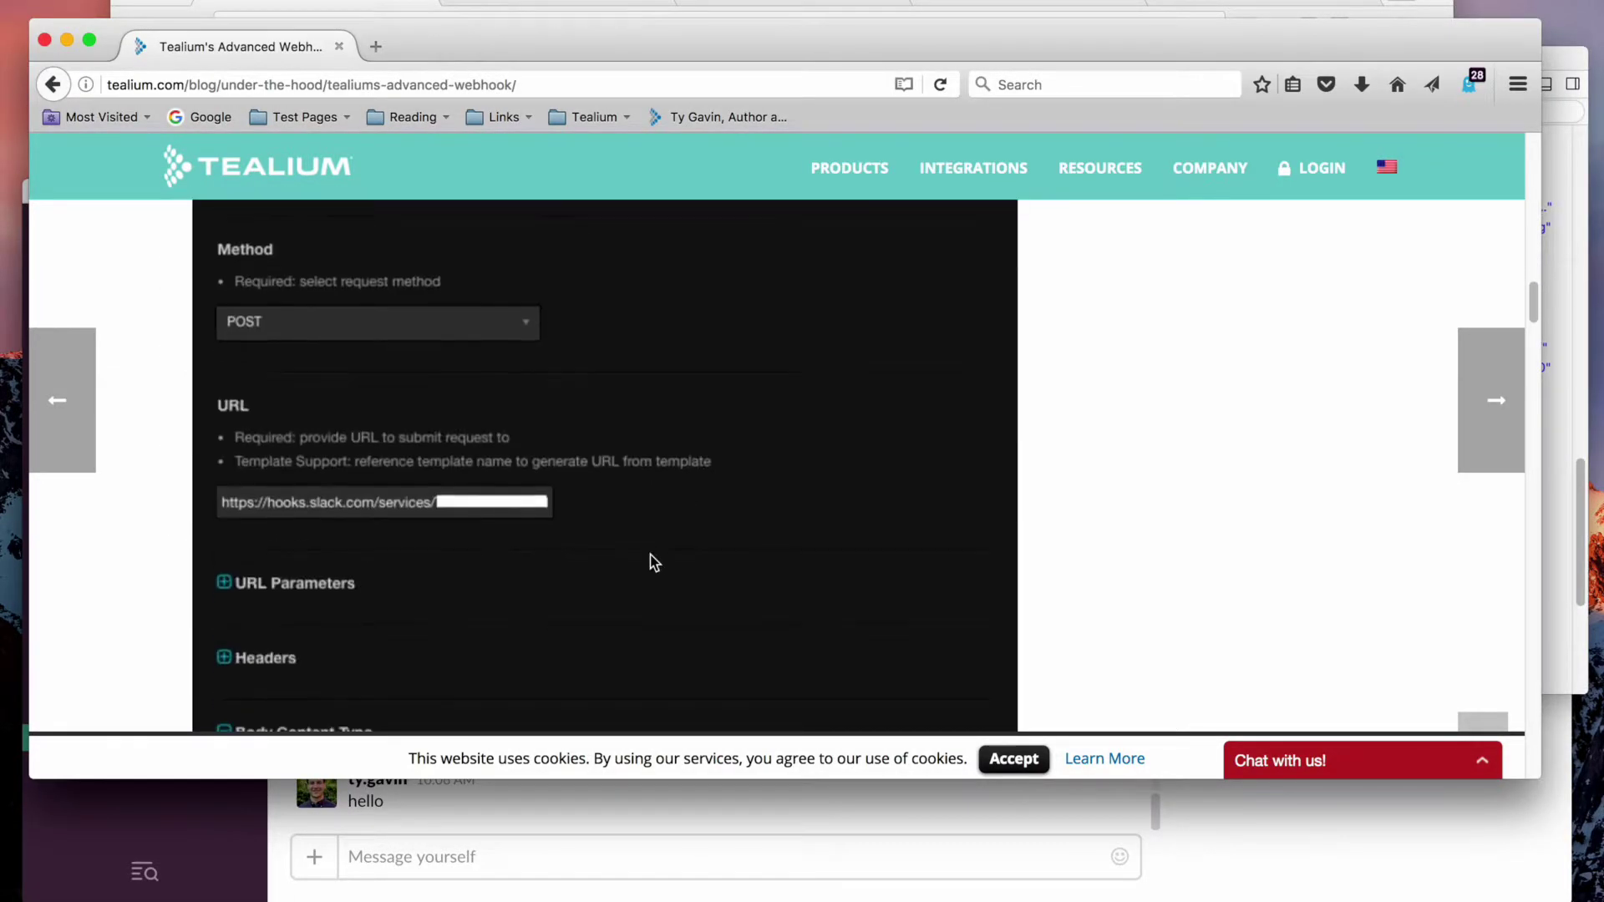
scroll(650, 555, up, 10)
scroll(650, 553, up, 10)
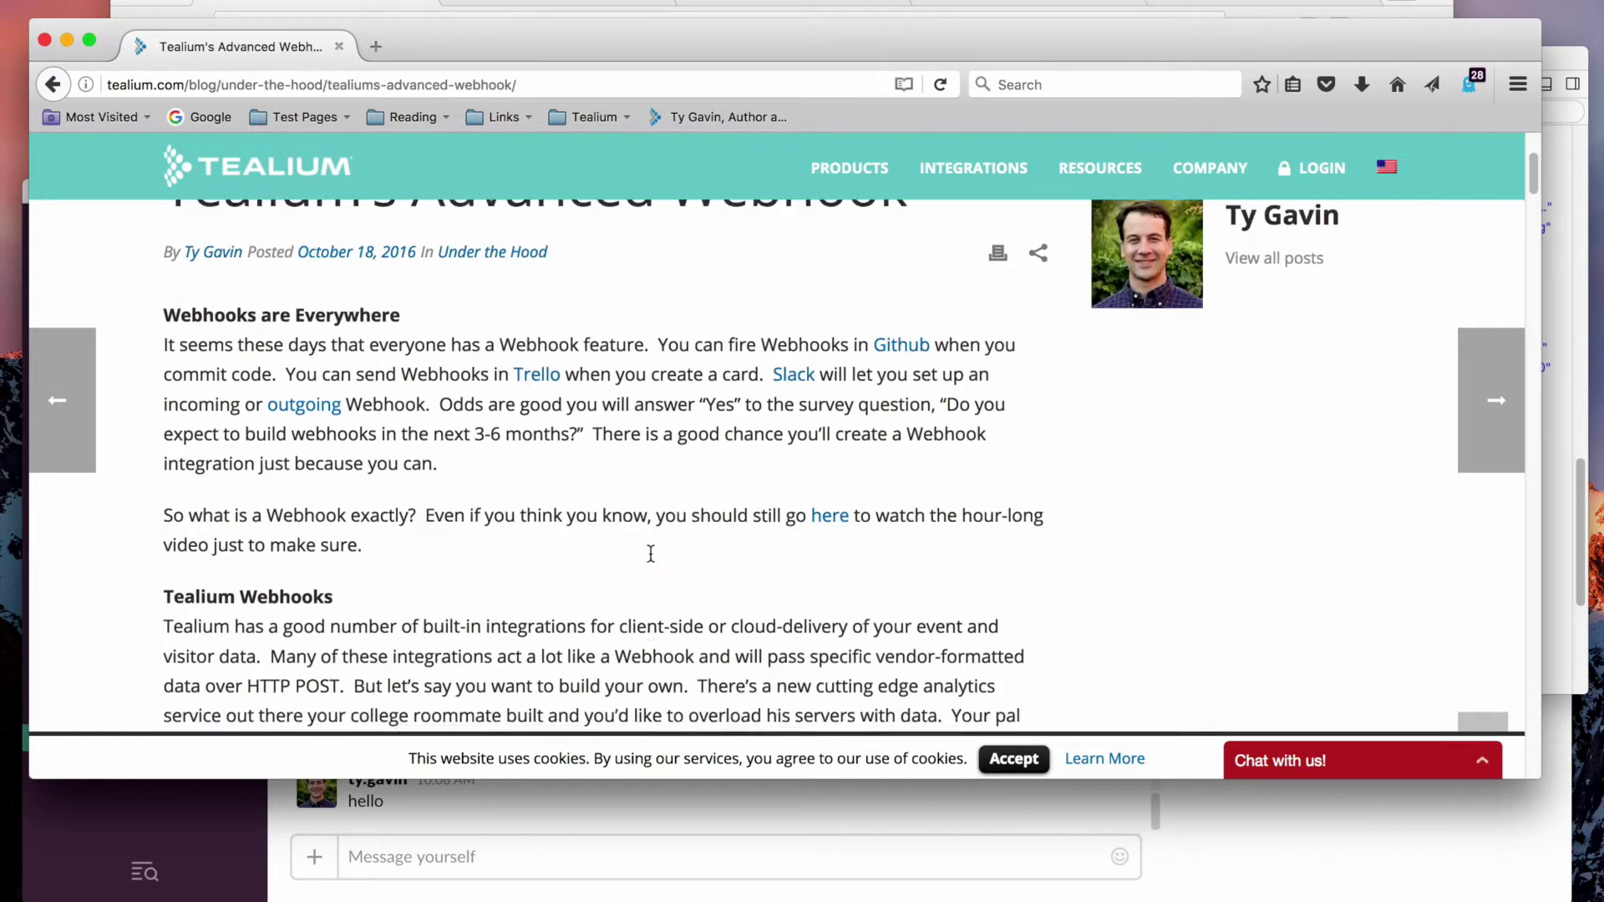
click(53, 85)
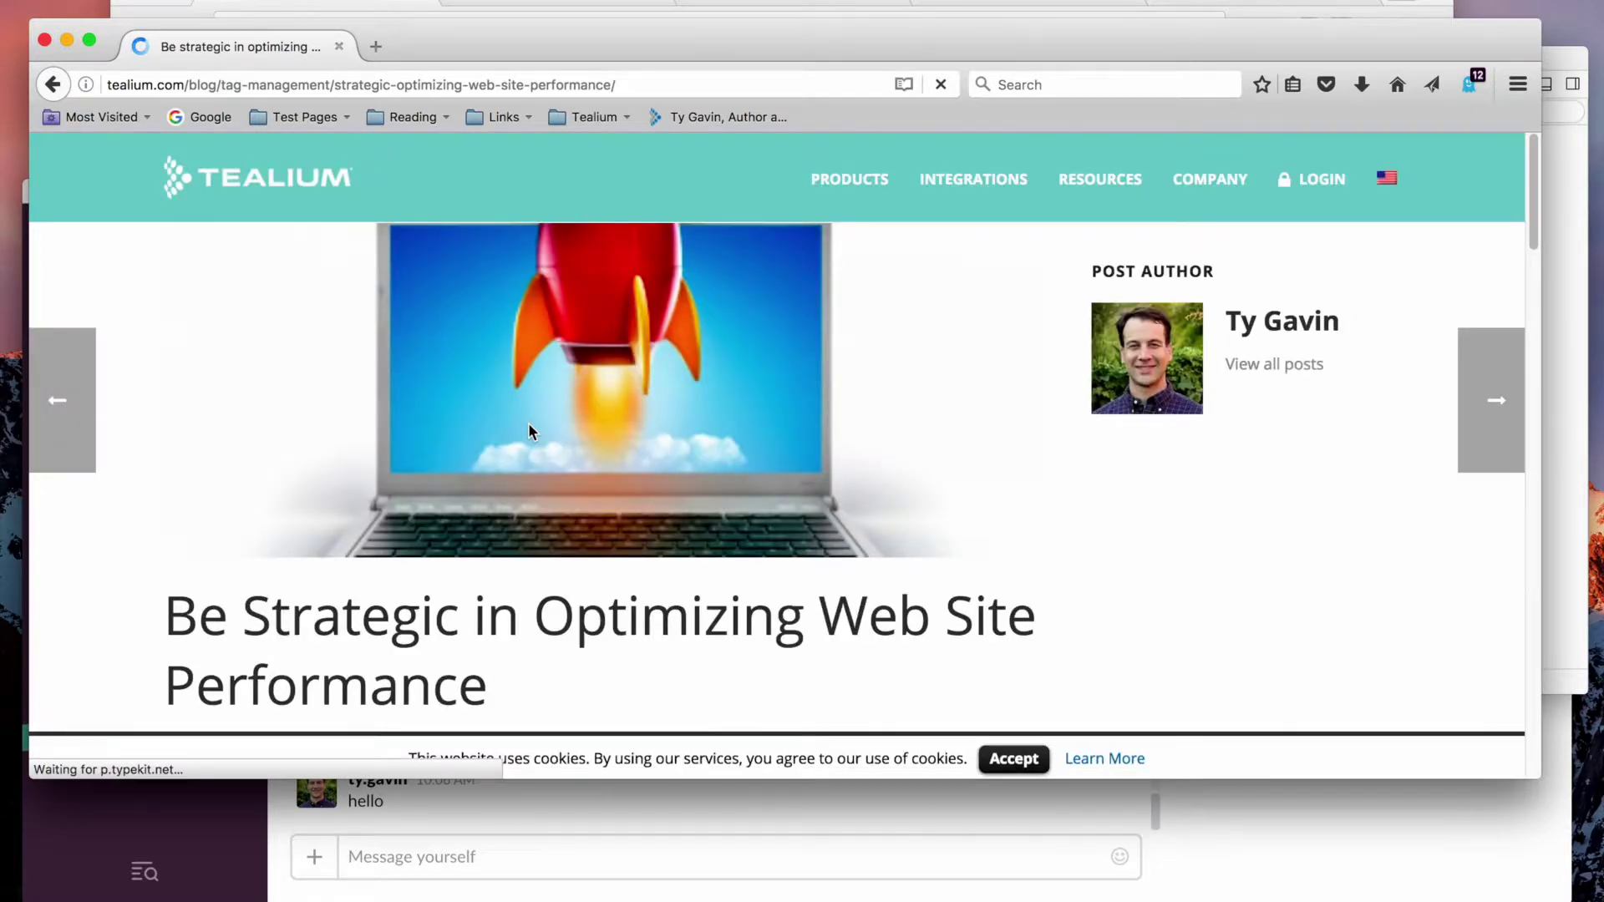
scroll(559, 451, down, 10)
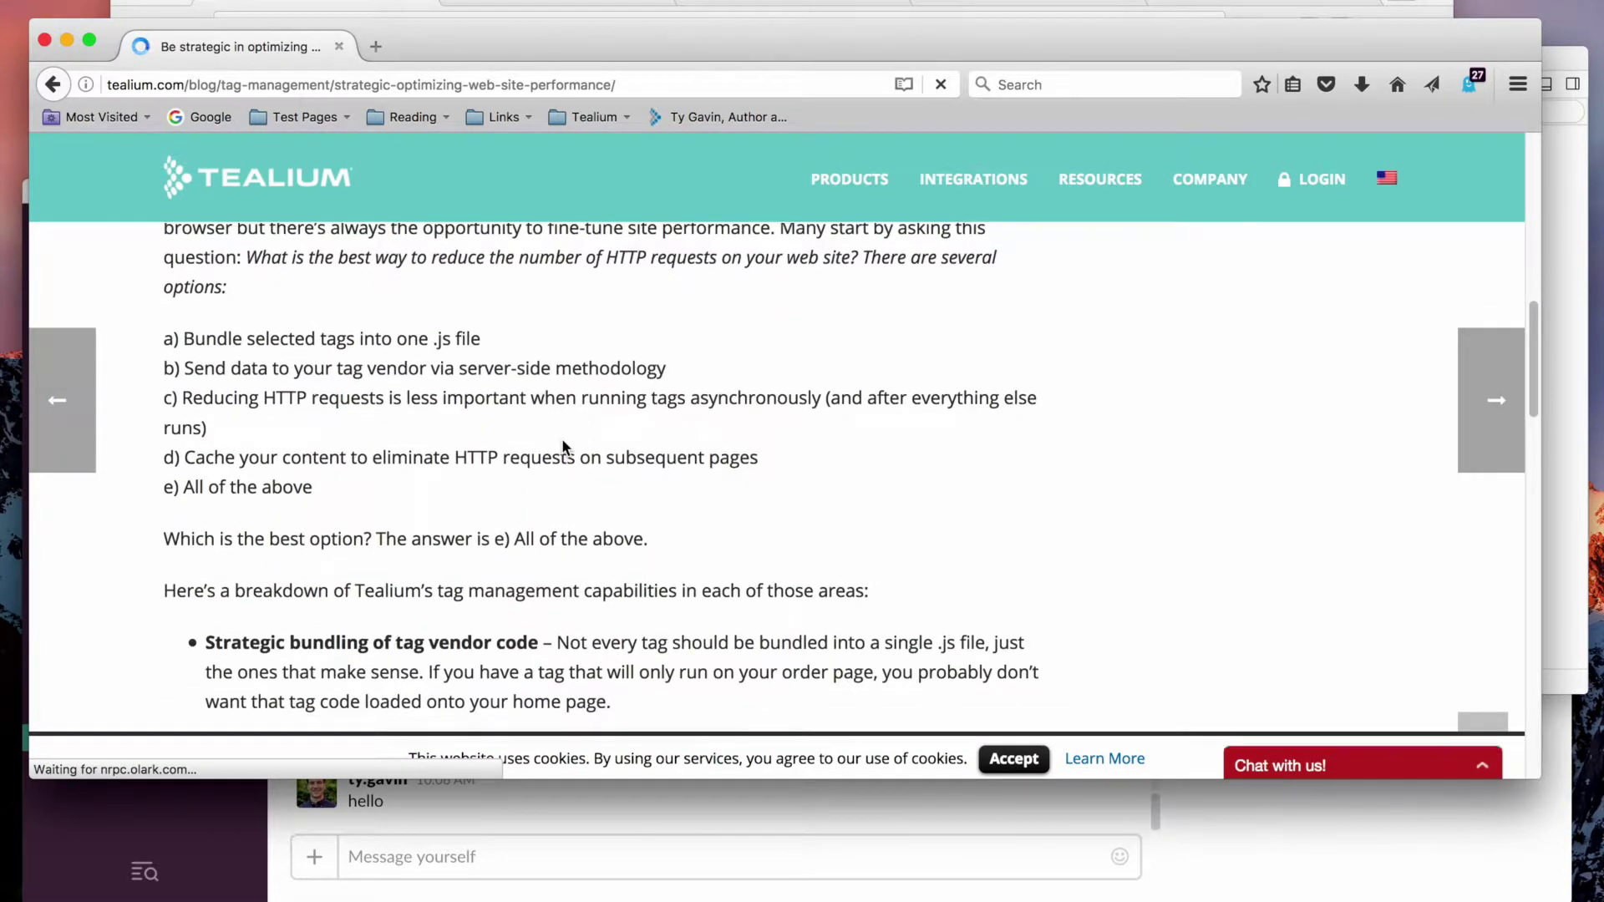
scroll(562, 437, down, 4)
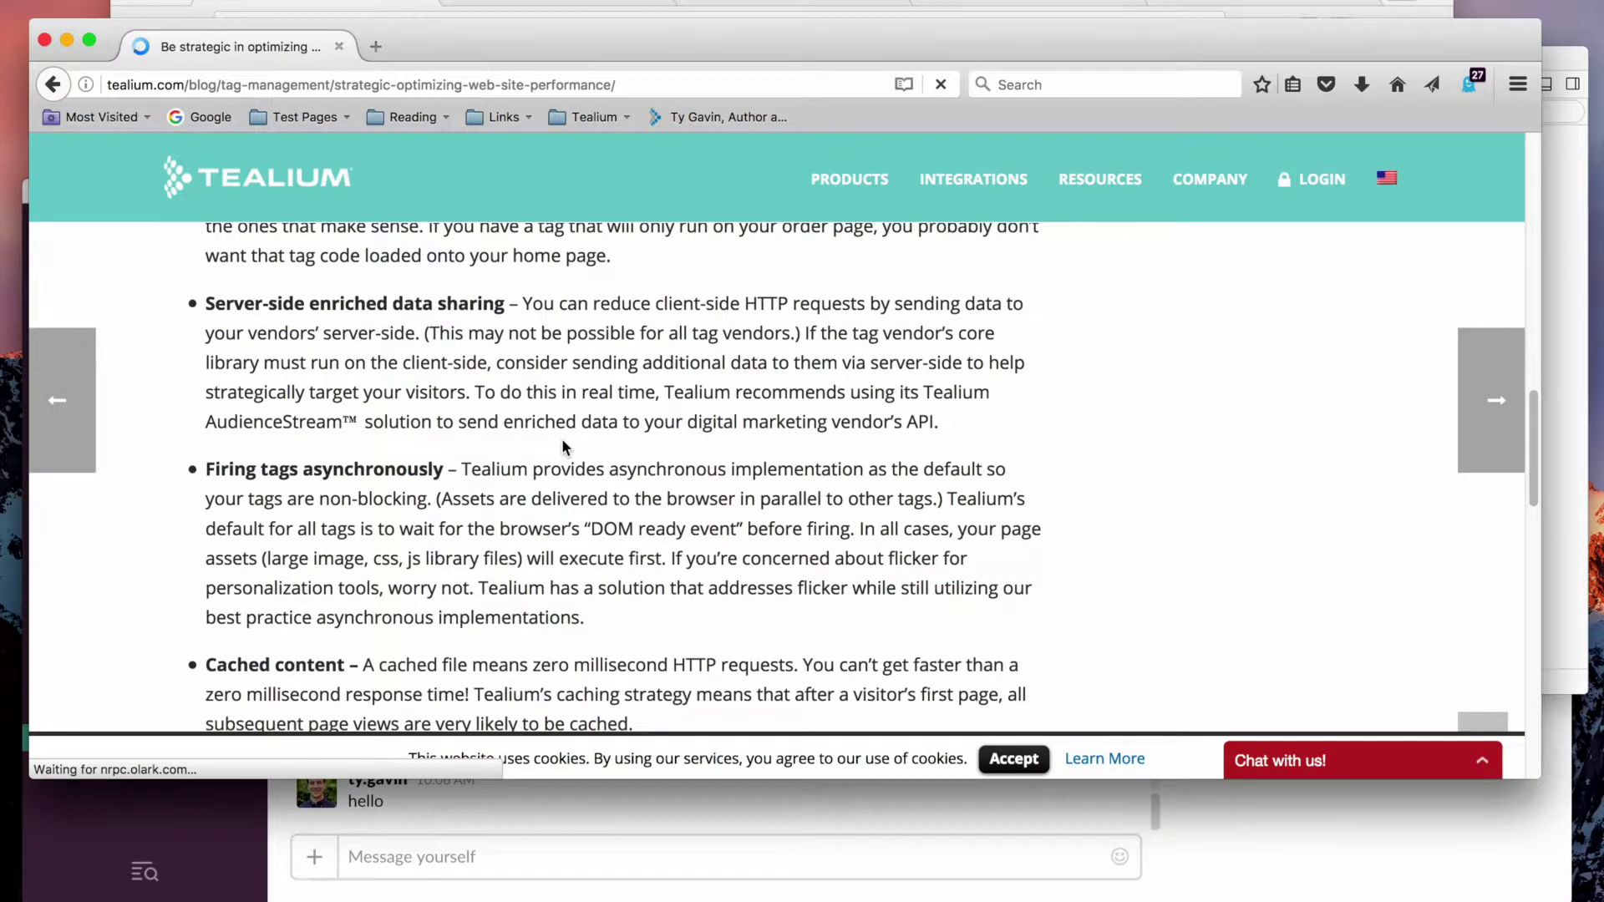
Step: Return to the author's post list and open 'The Power of Tag Templates'
click(52, 84)
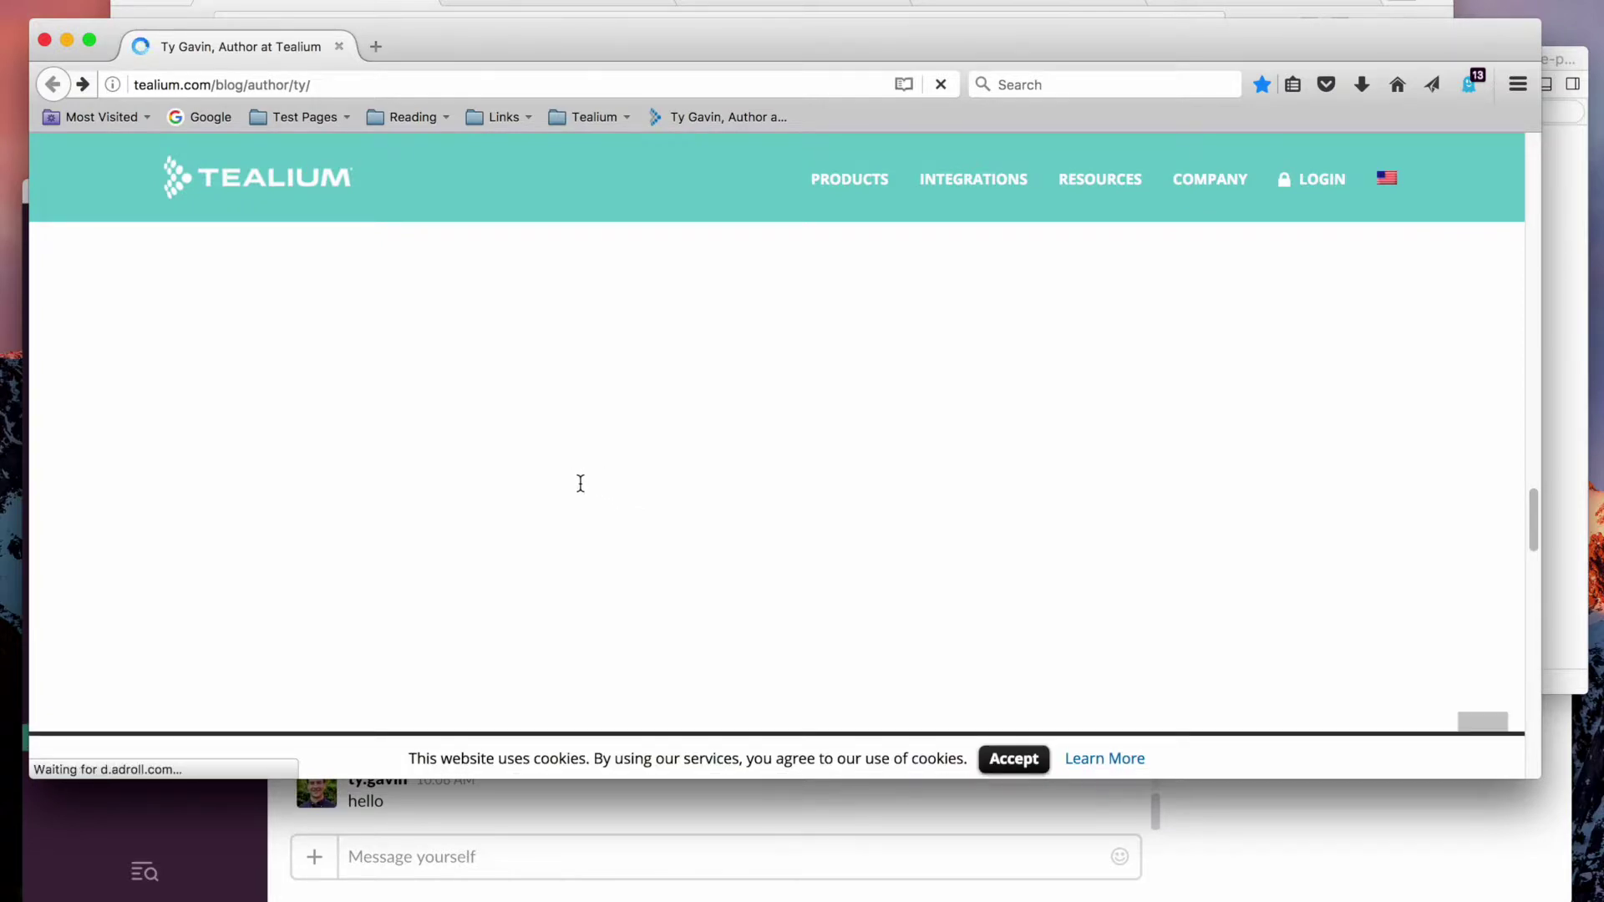
click(568, 308)
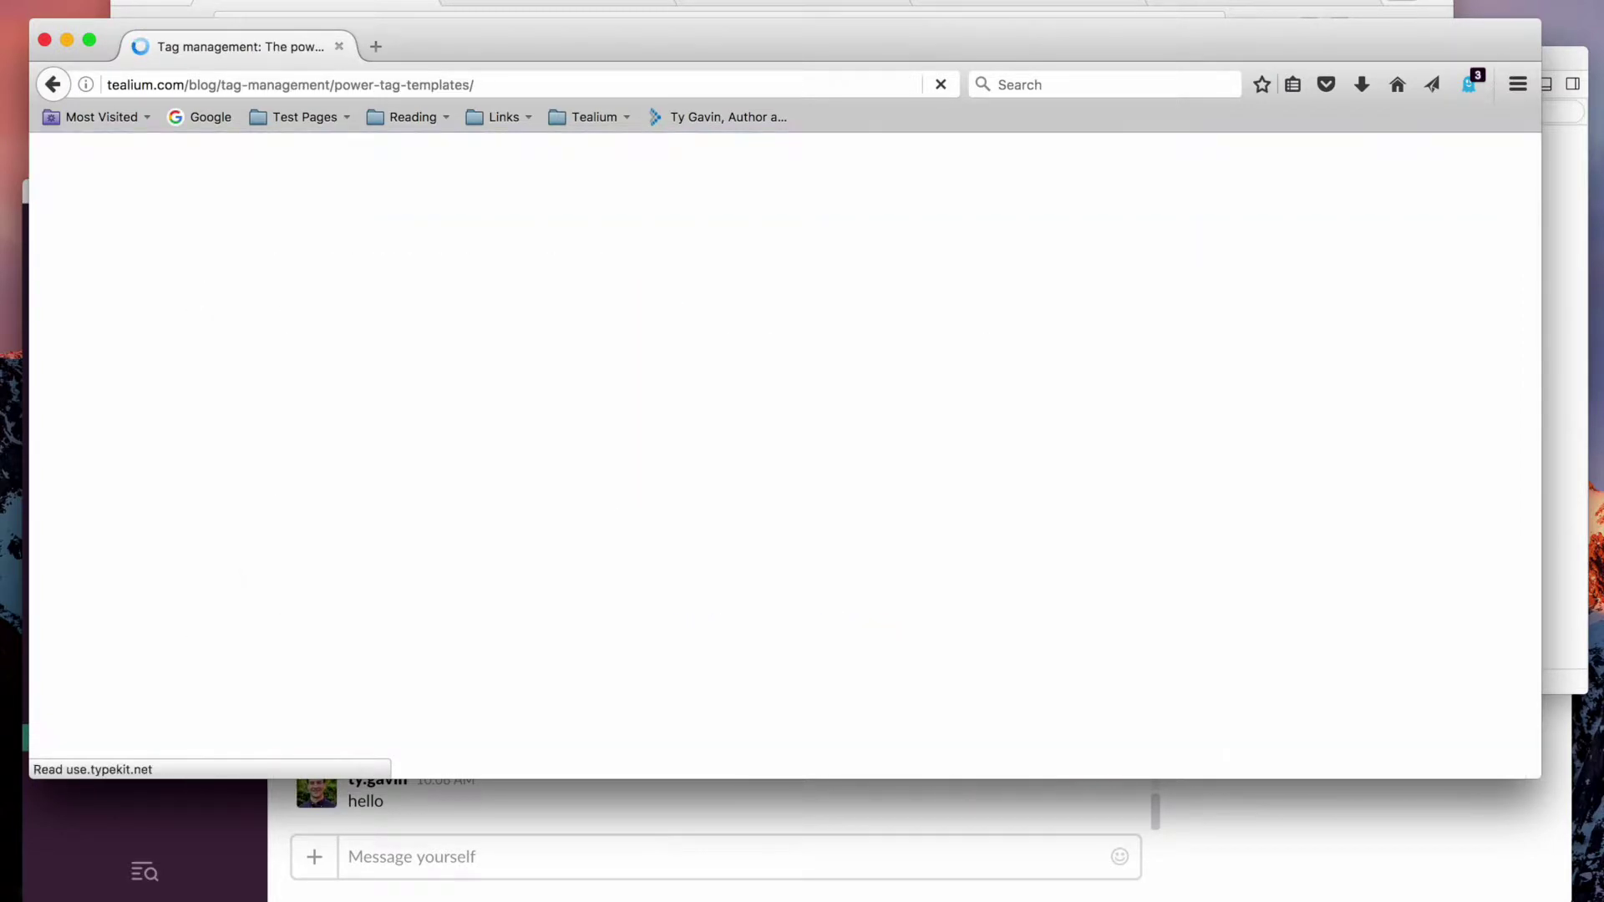
click(1186, 894)
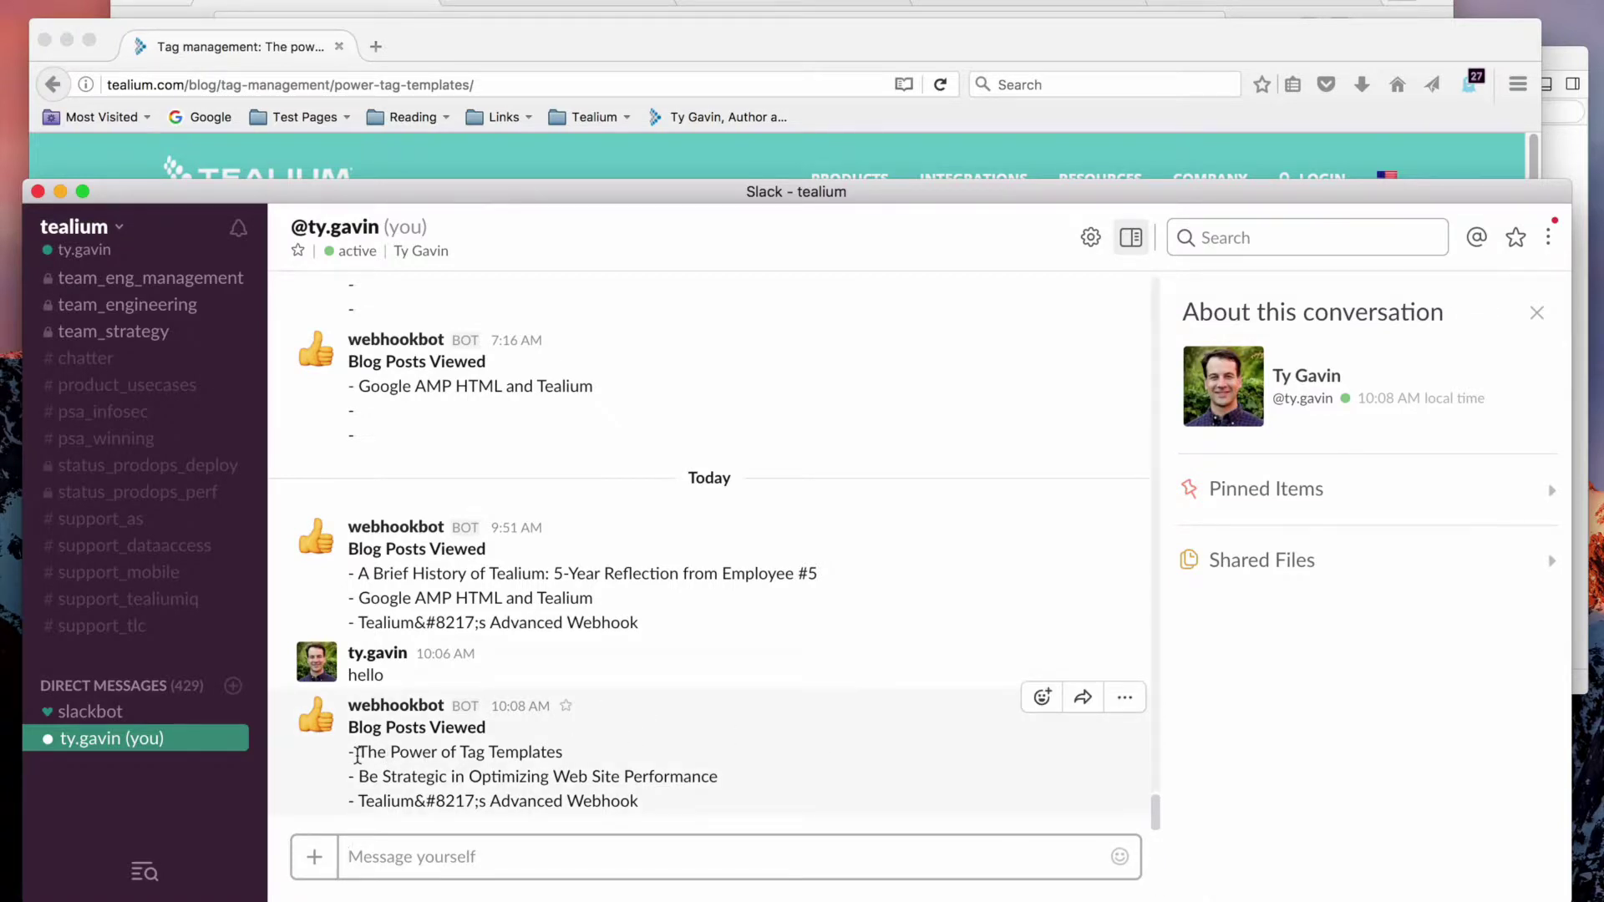
Step: Select the three post titles in webhookbot's new Blog Posts Viewed message
drag(355, 752, 635, 818)
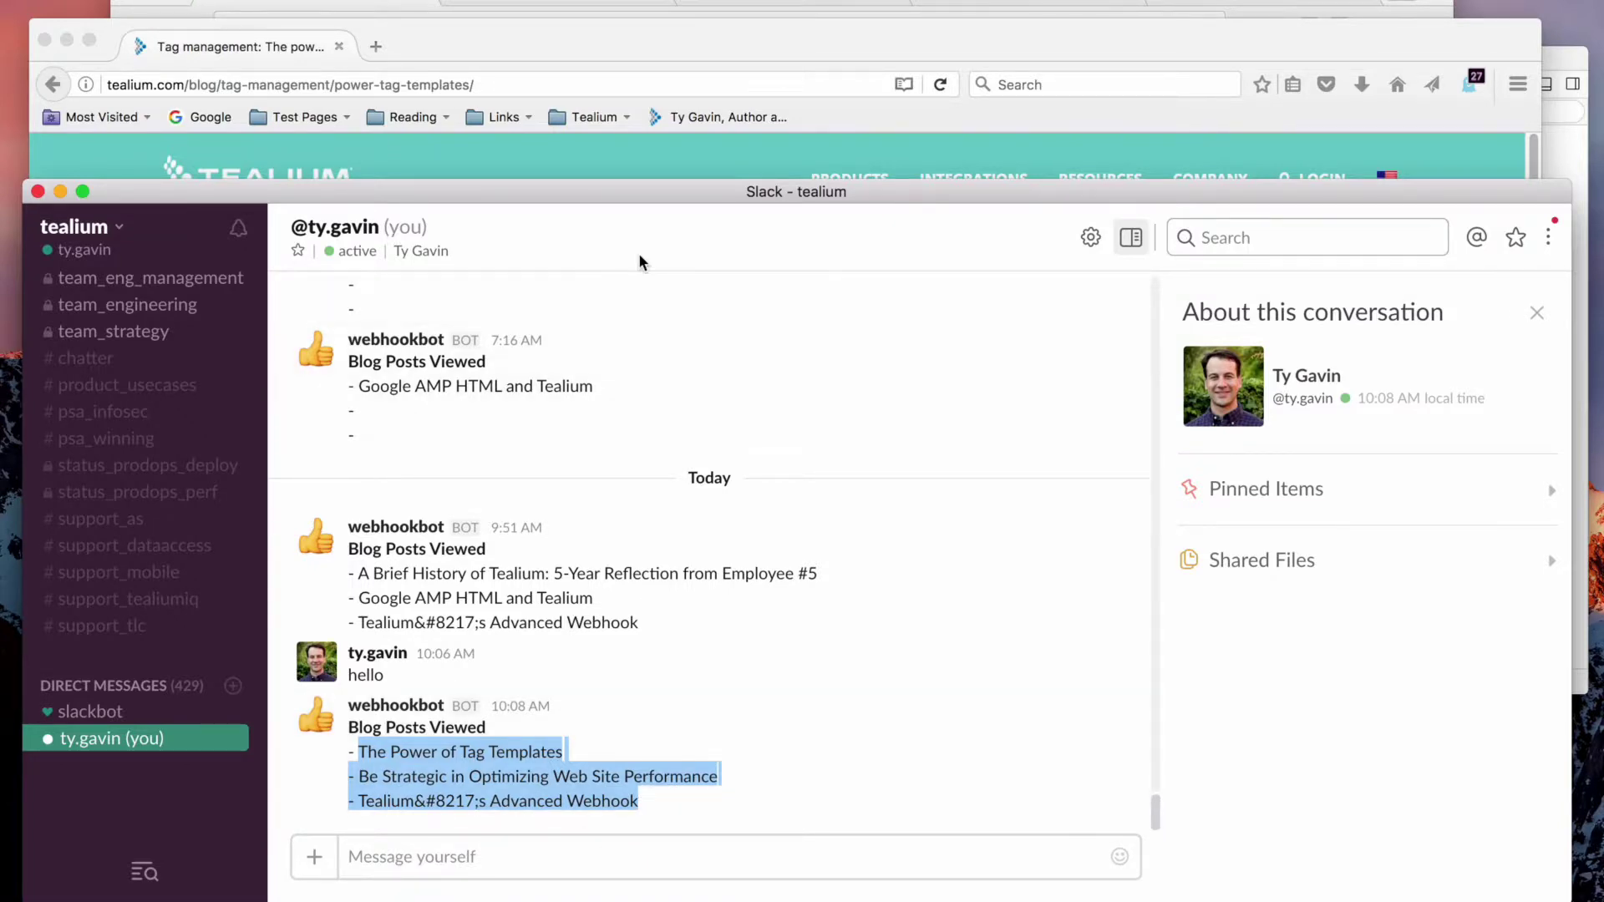
drag(624, 201, 614, 197)
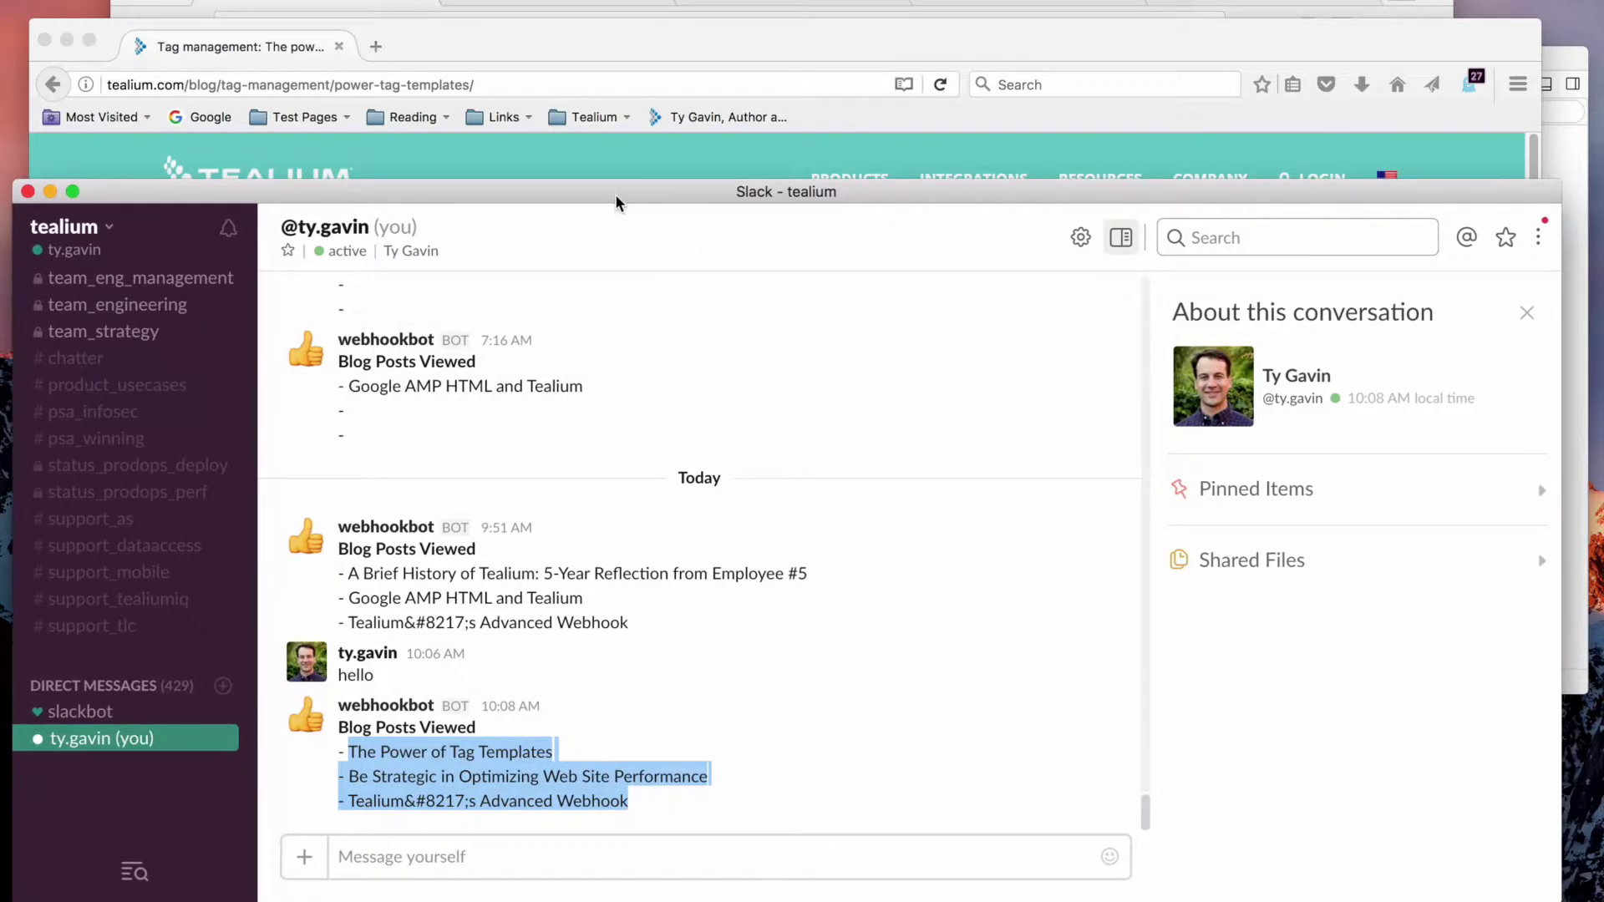
click(633, 40)
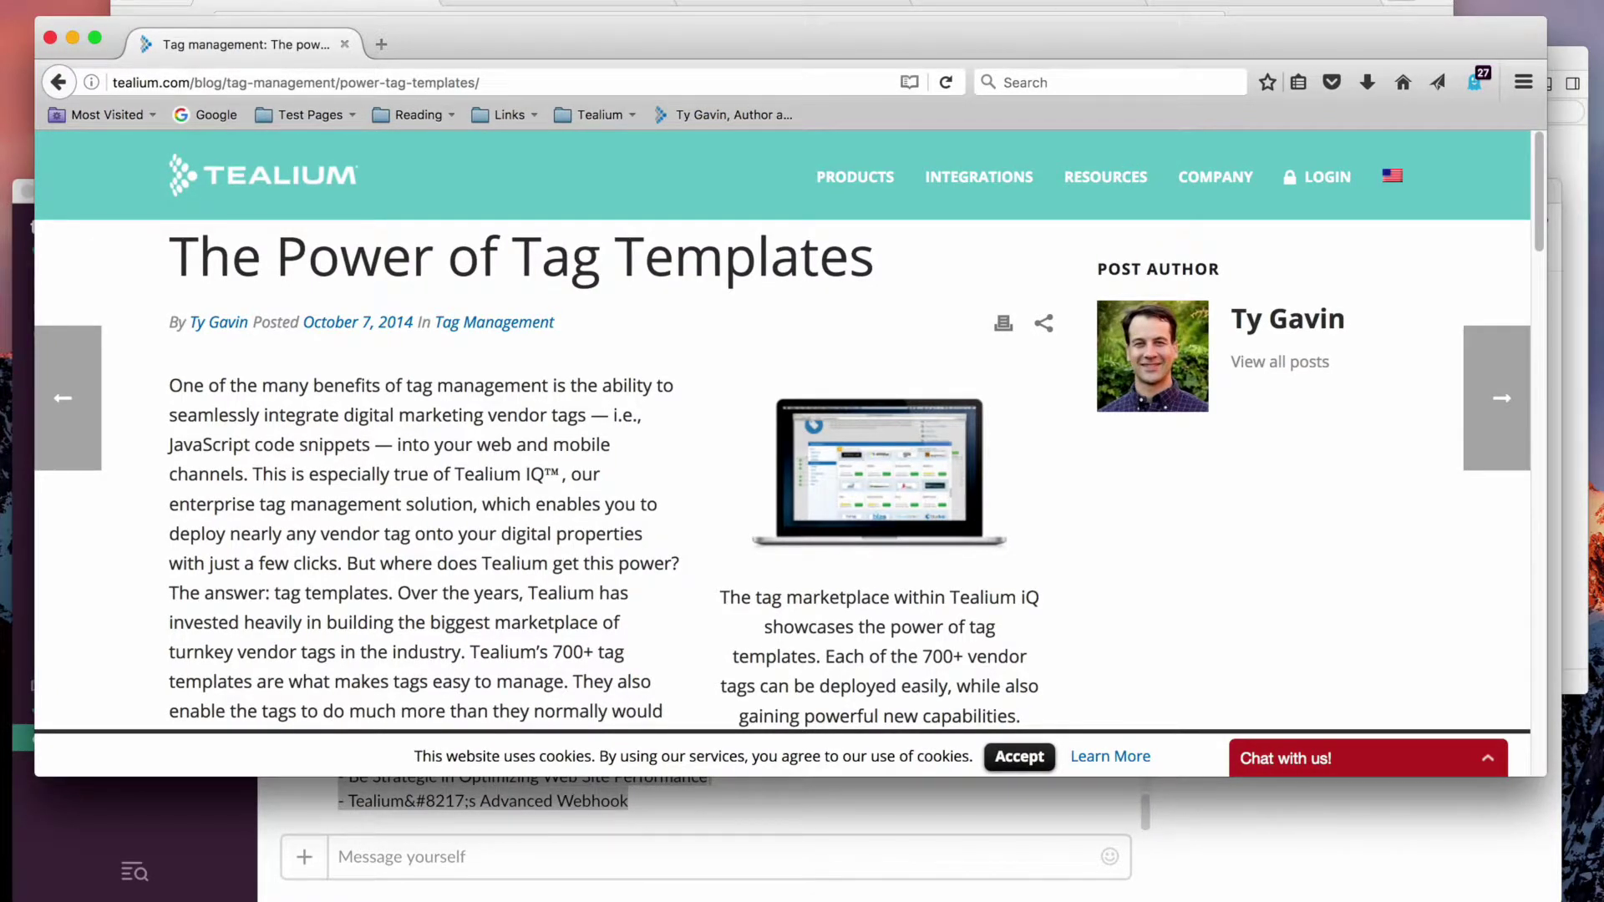
Step: Scroll the Slack Incoming Webhooks guide to the username and icon_emoji JSON example and select it
click(1002, 6)
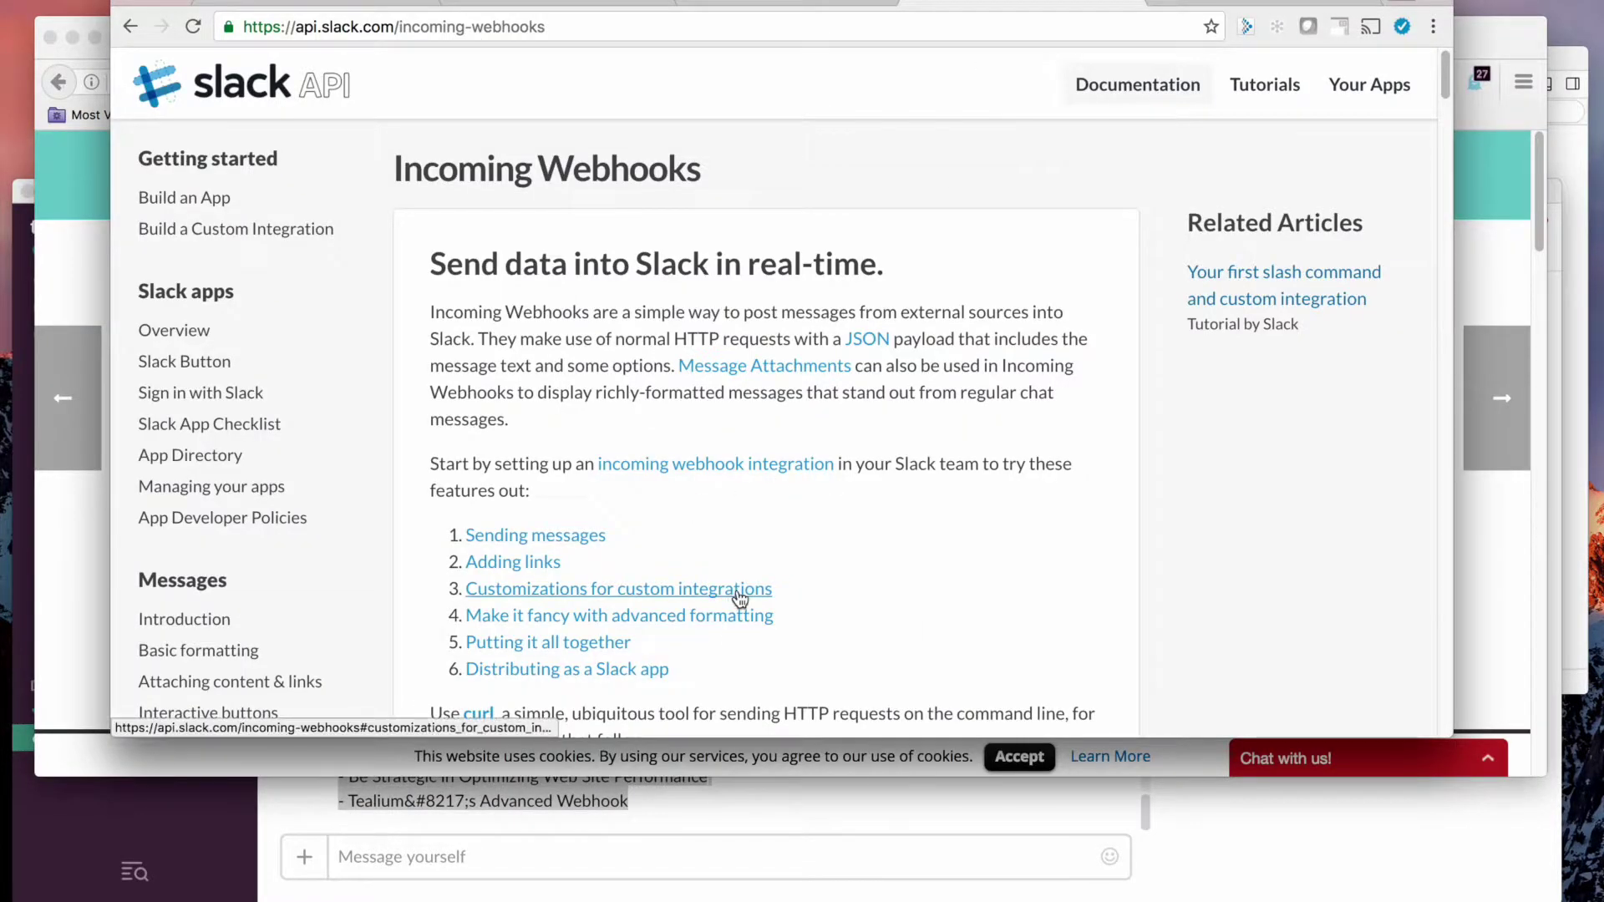
scroll(739, 595, down, 4)
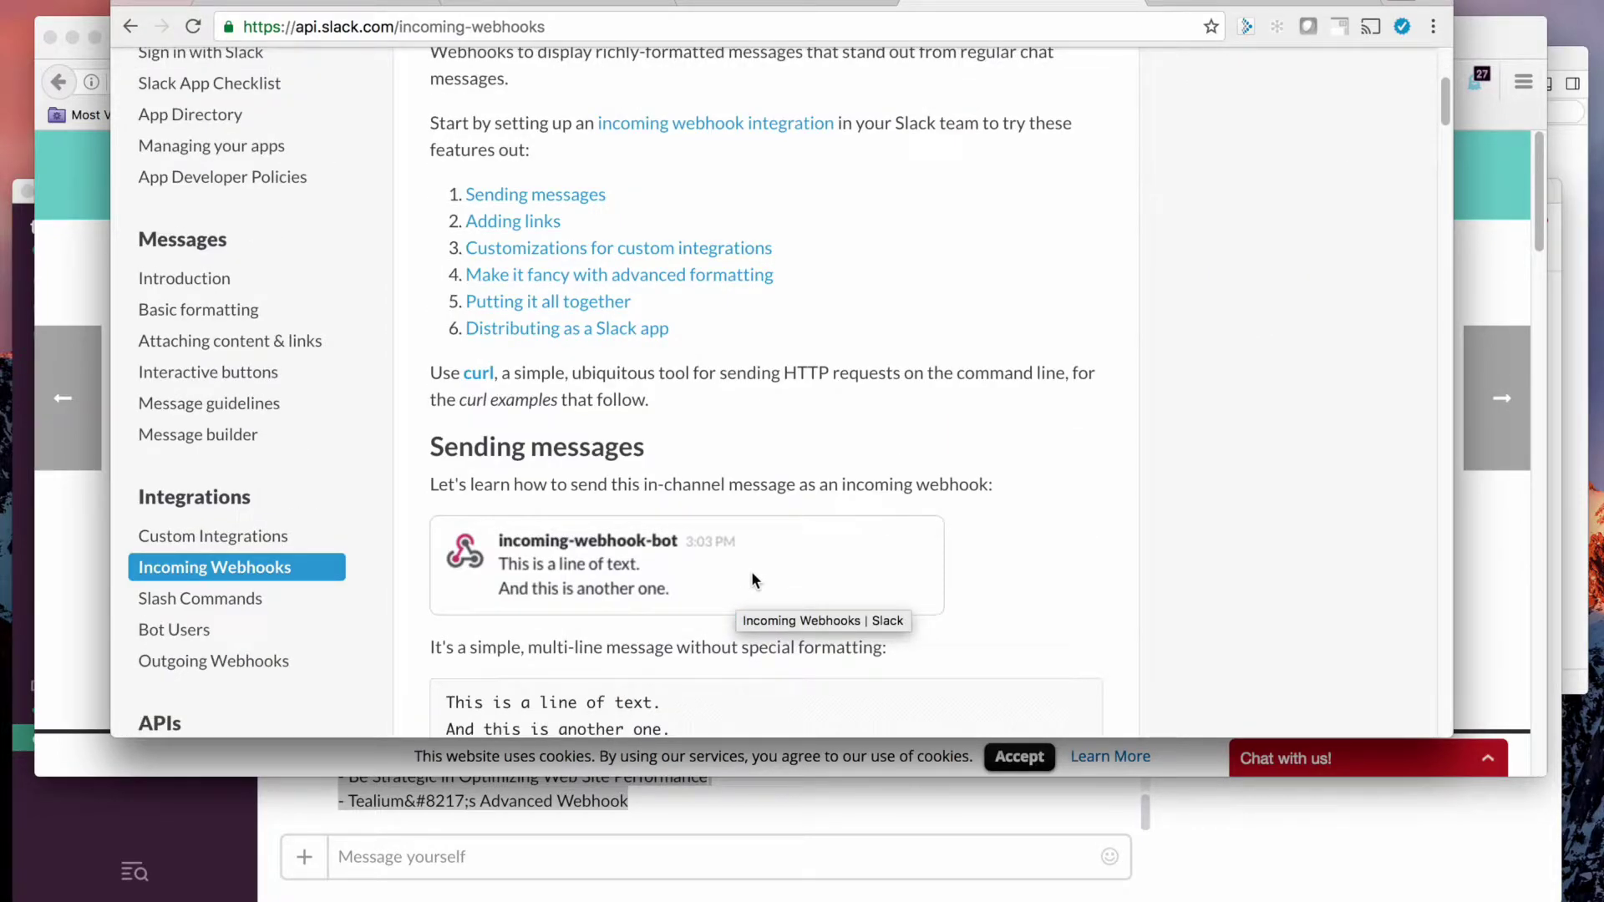
scroll(758, 578, down, 7)
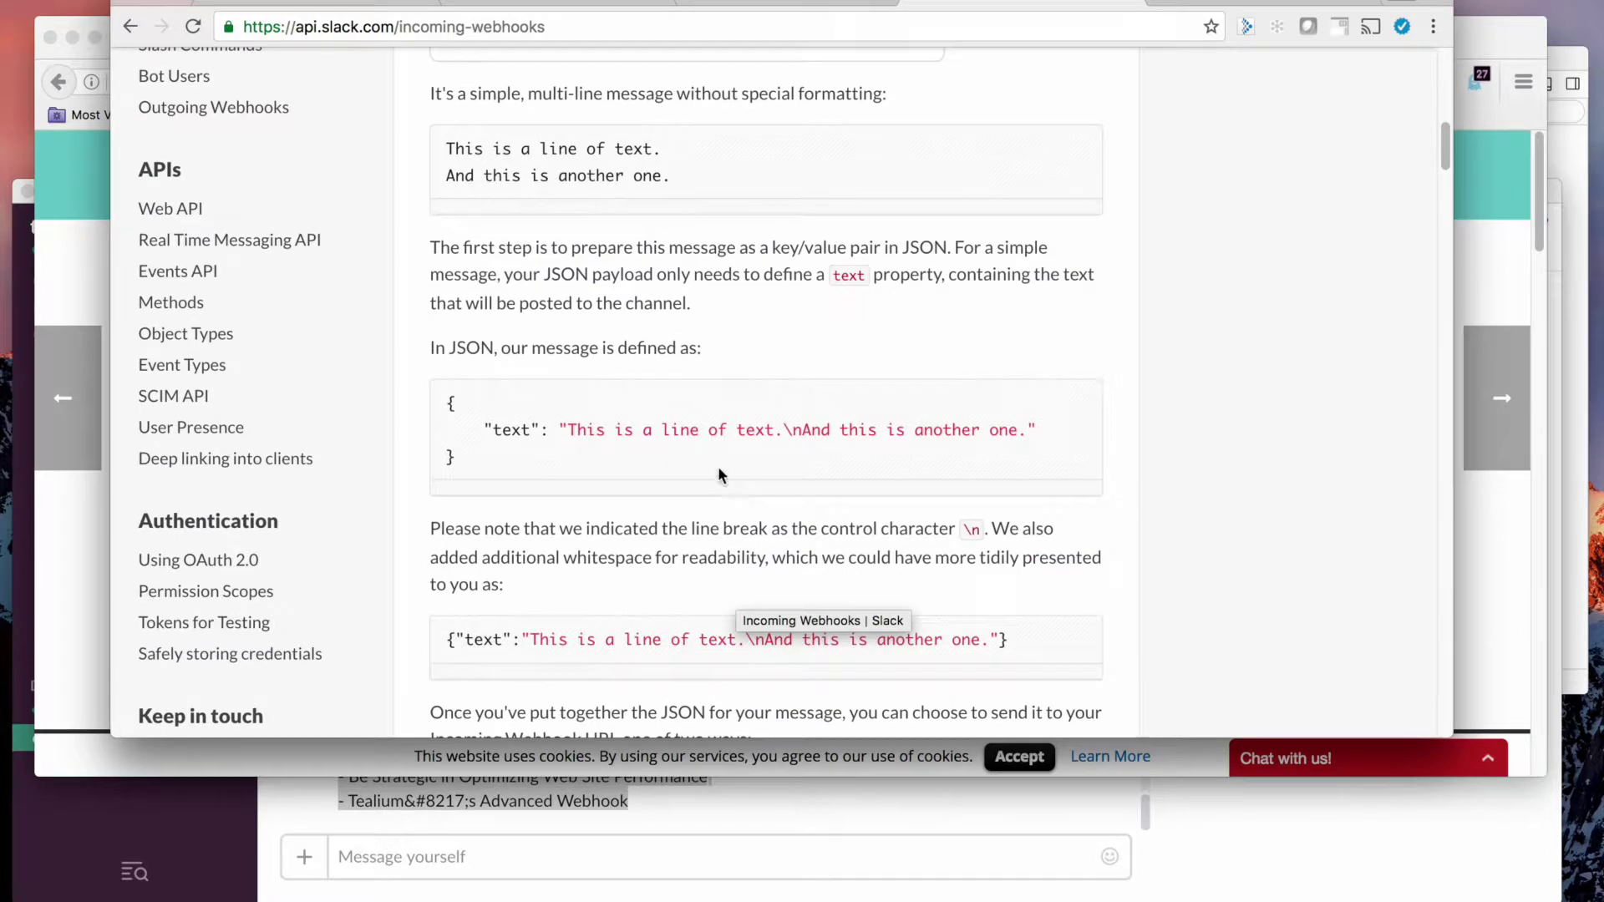
scroll(620, 659, down, 15)
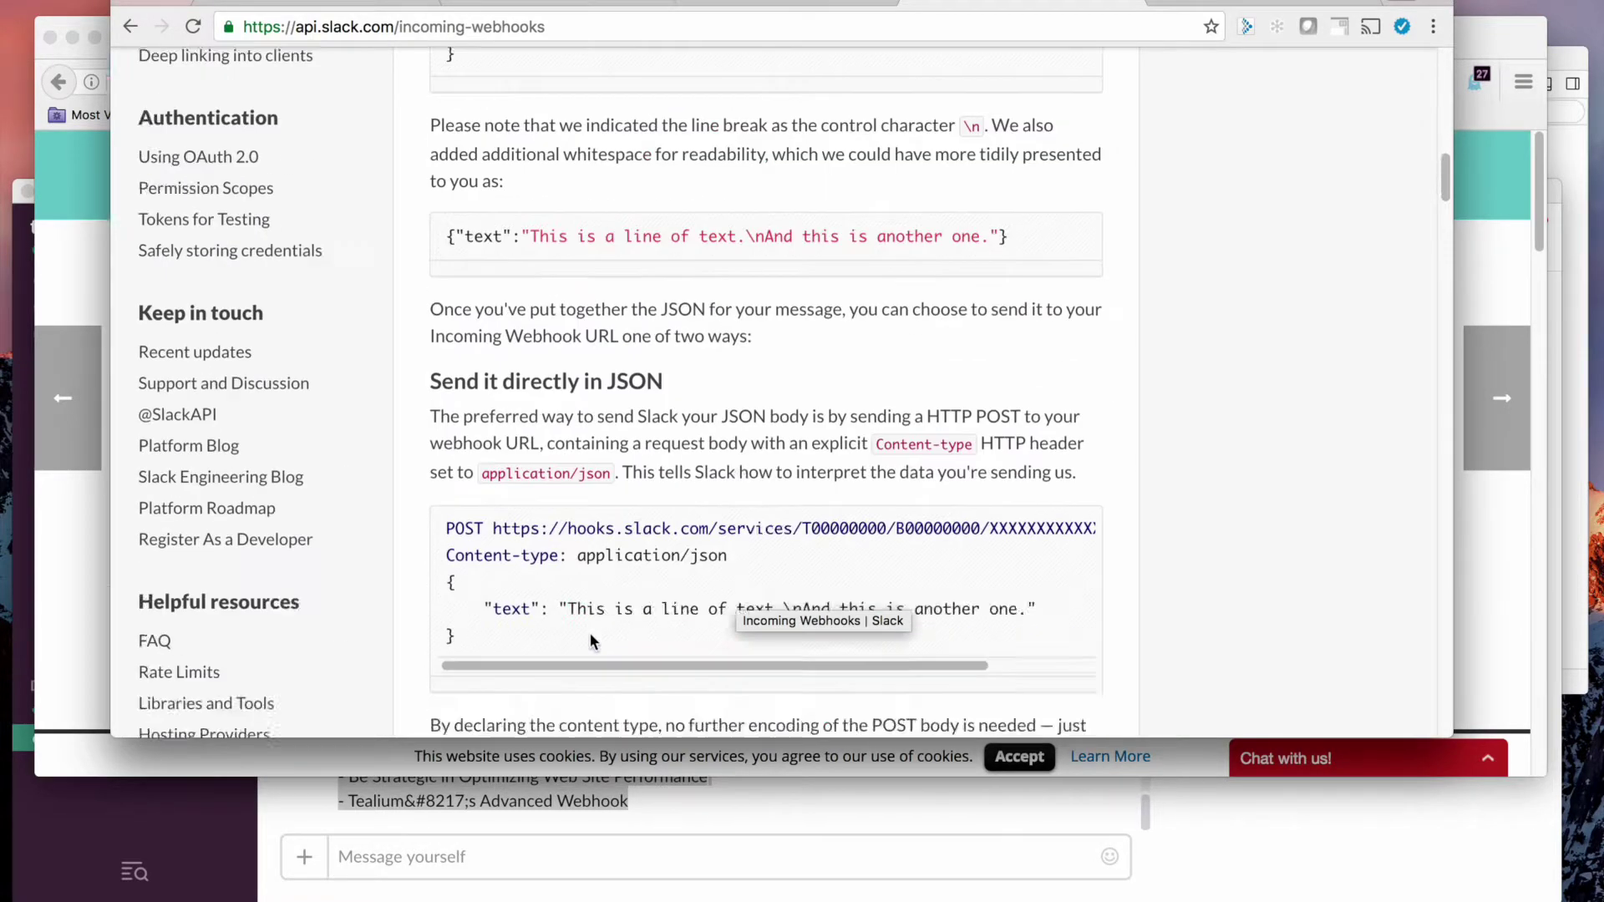
scroll(591, 639, down, 15)
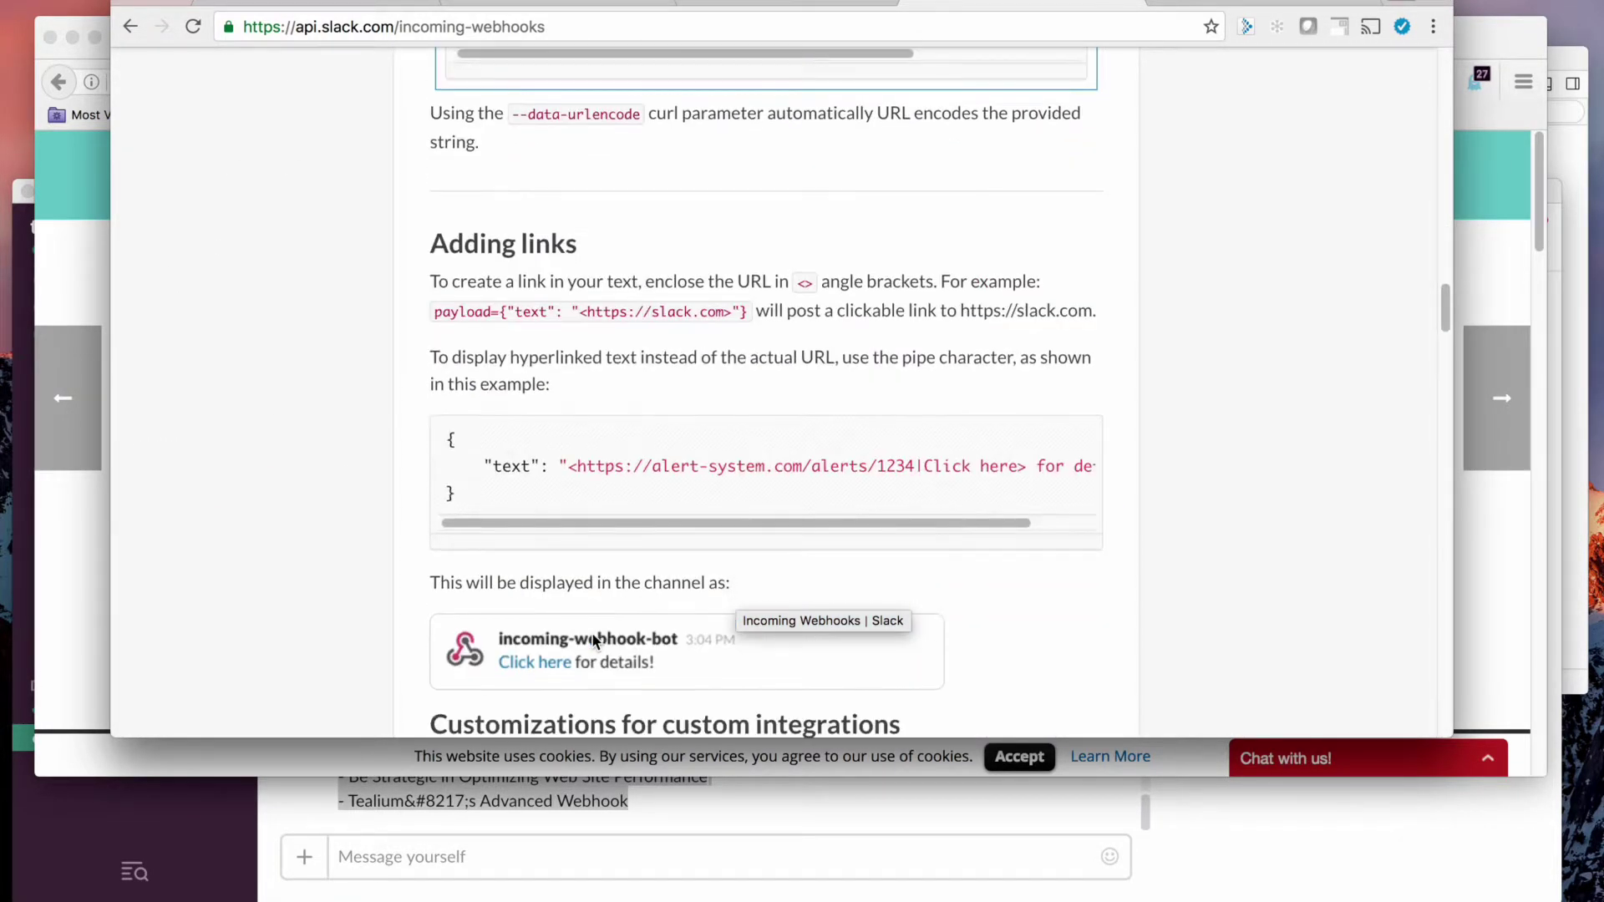
scroll(592, 636, down, 1)
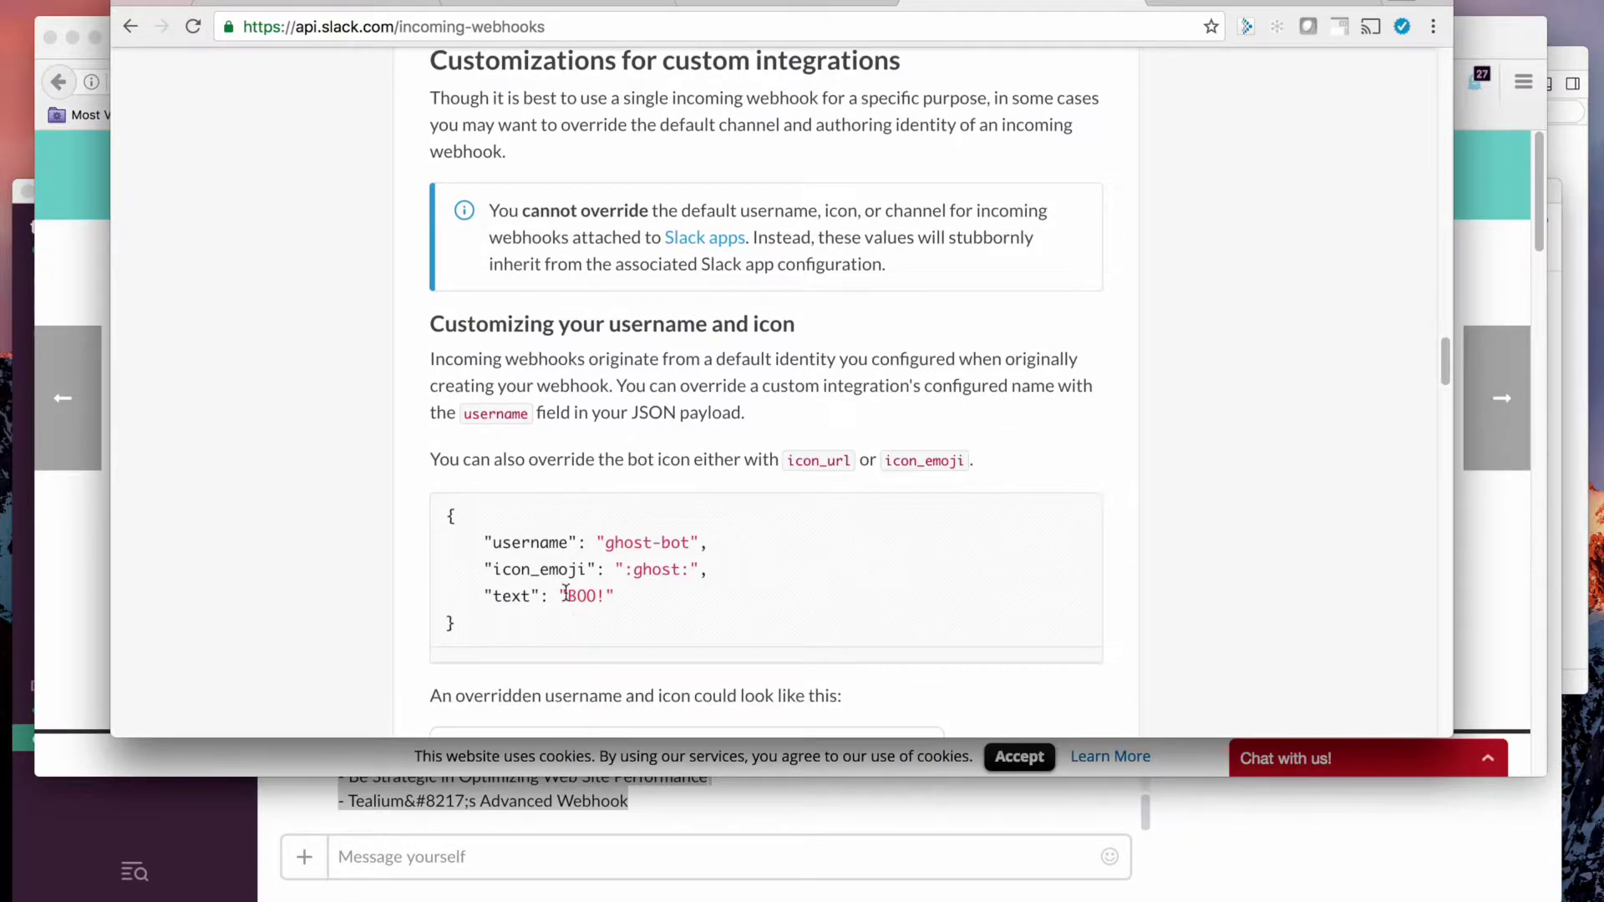
drag(446, 511, 481, 612)
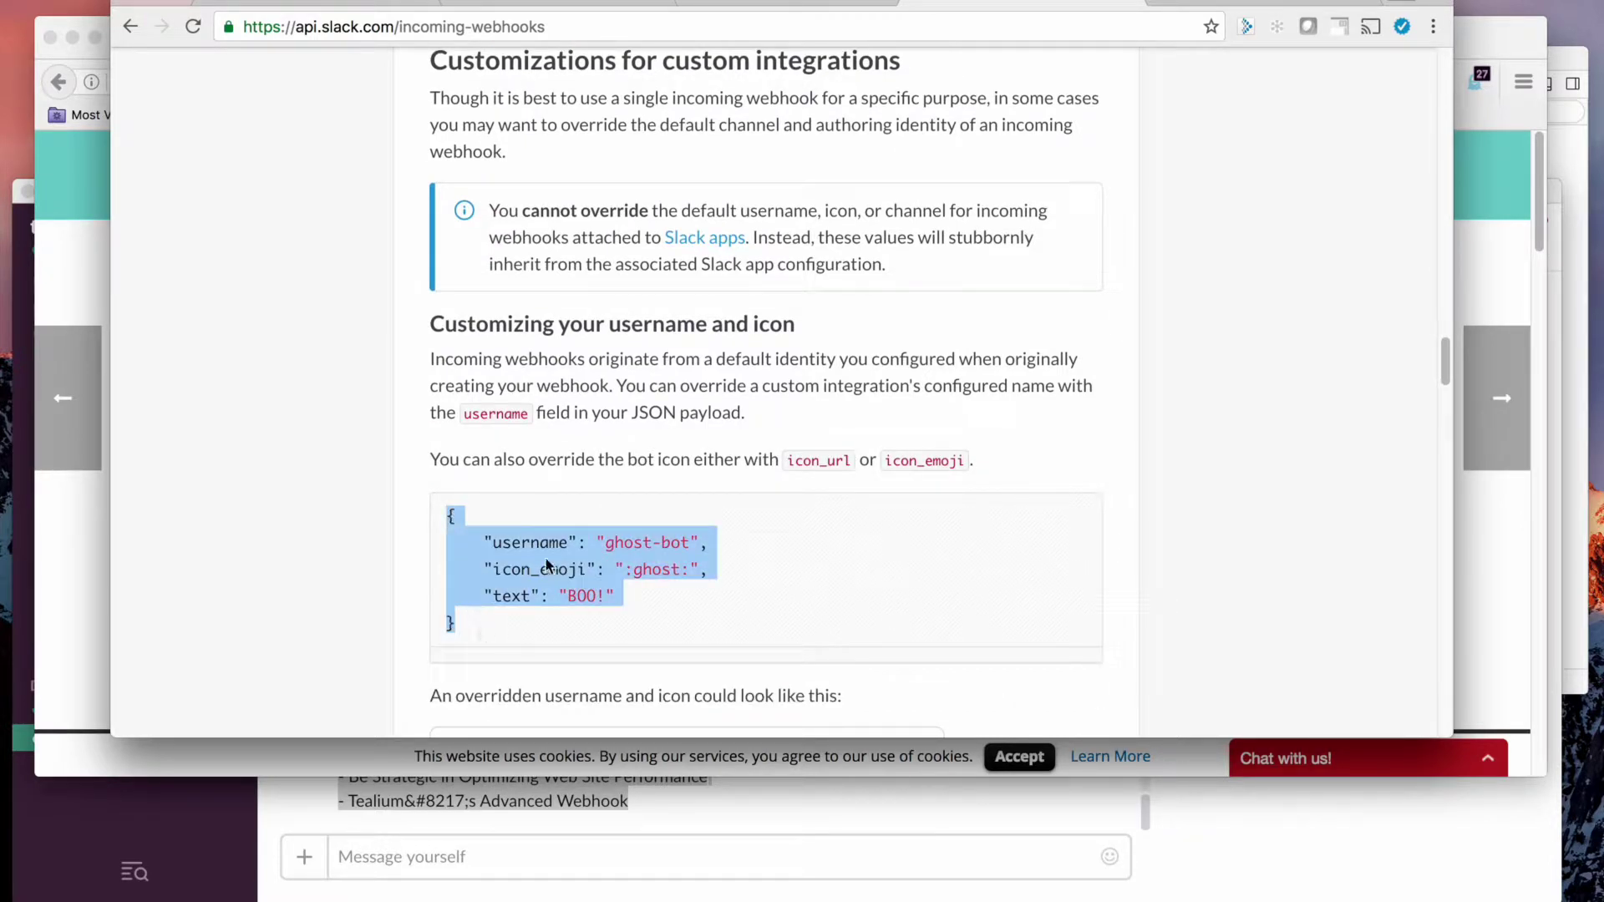
click(501, 542)
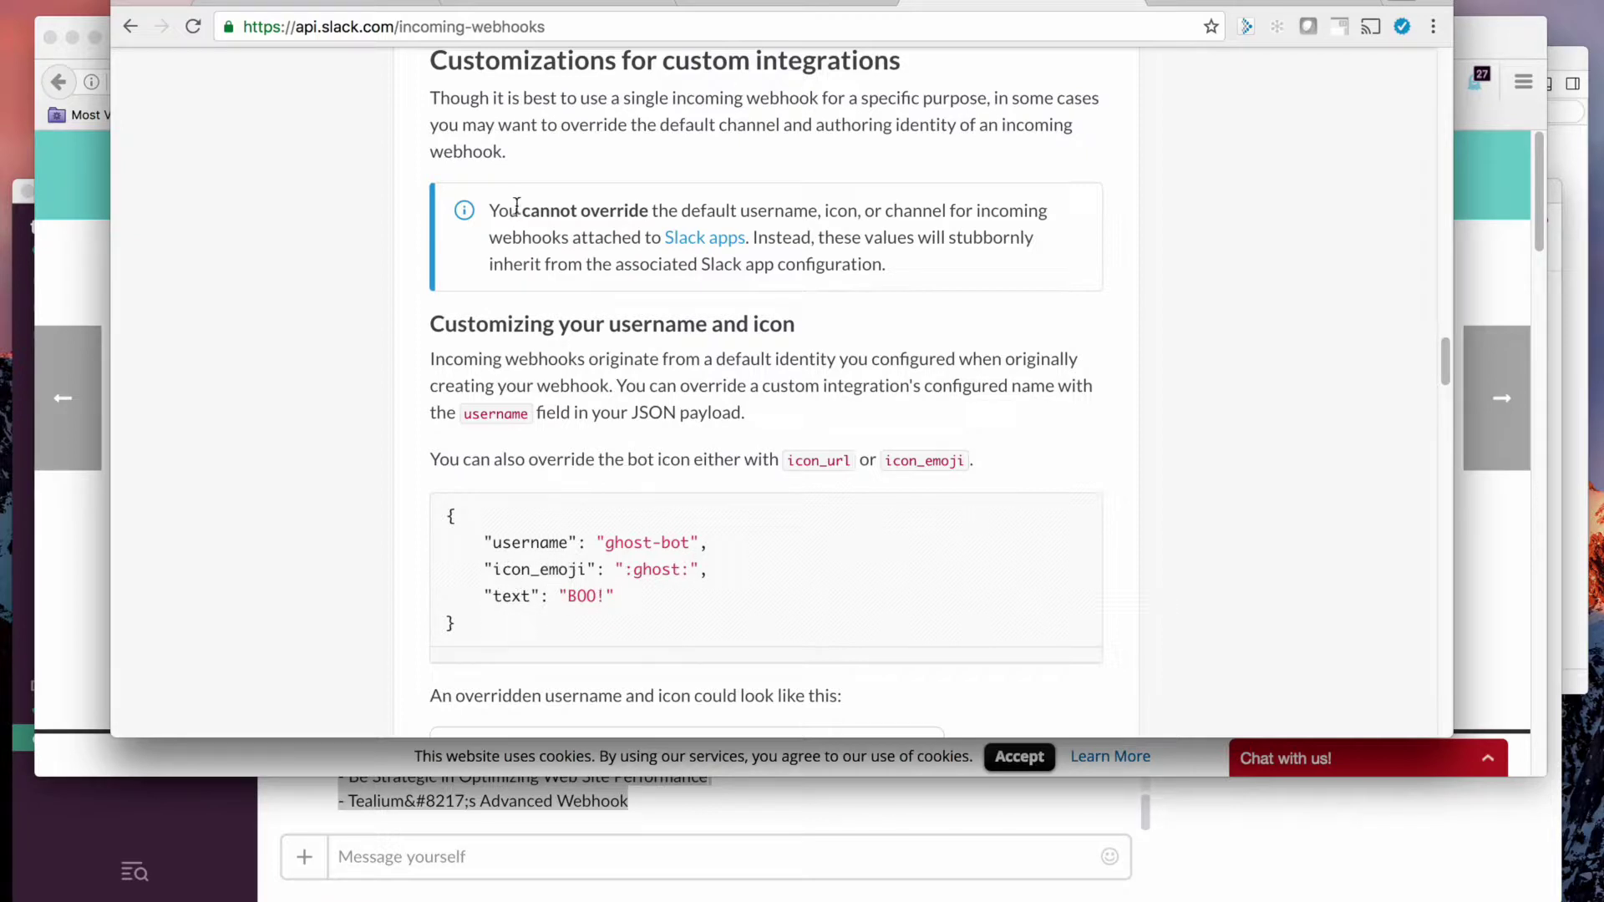
click(491, 3)
Step: Compare the Tealium webhook action's templates with webhookbot's message in Slack
click(326, 2)
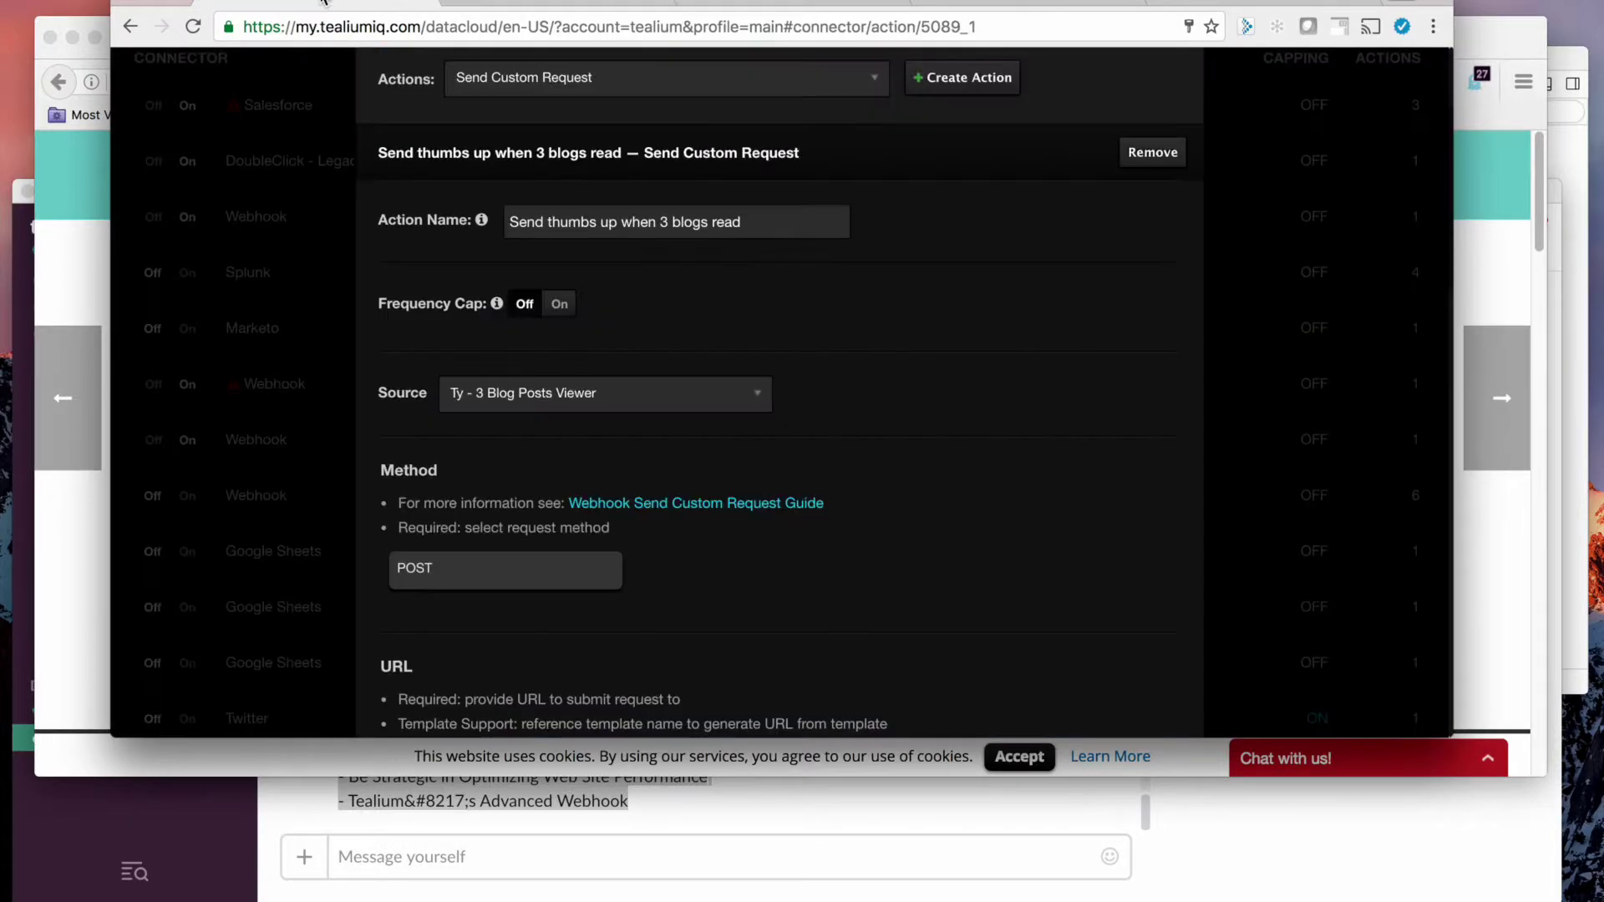
scroll(915, 647, down, 15)
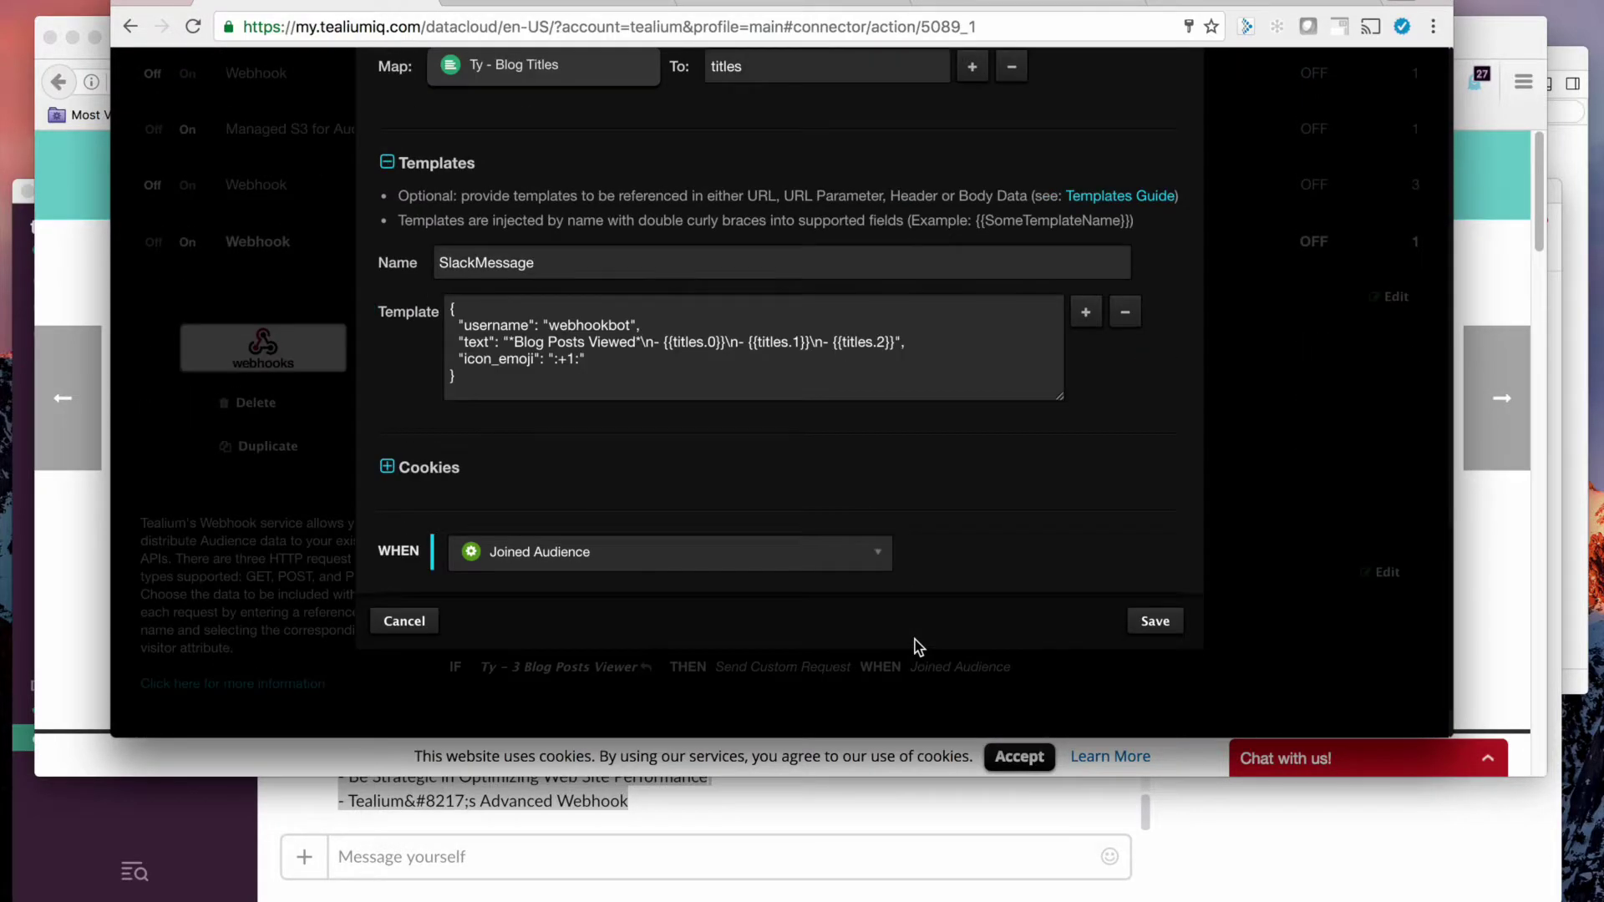
scroll(919, 648, up, 3)
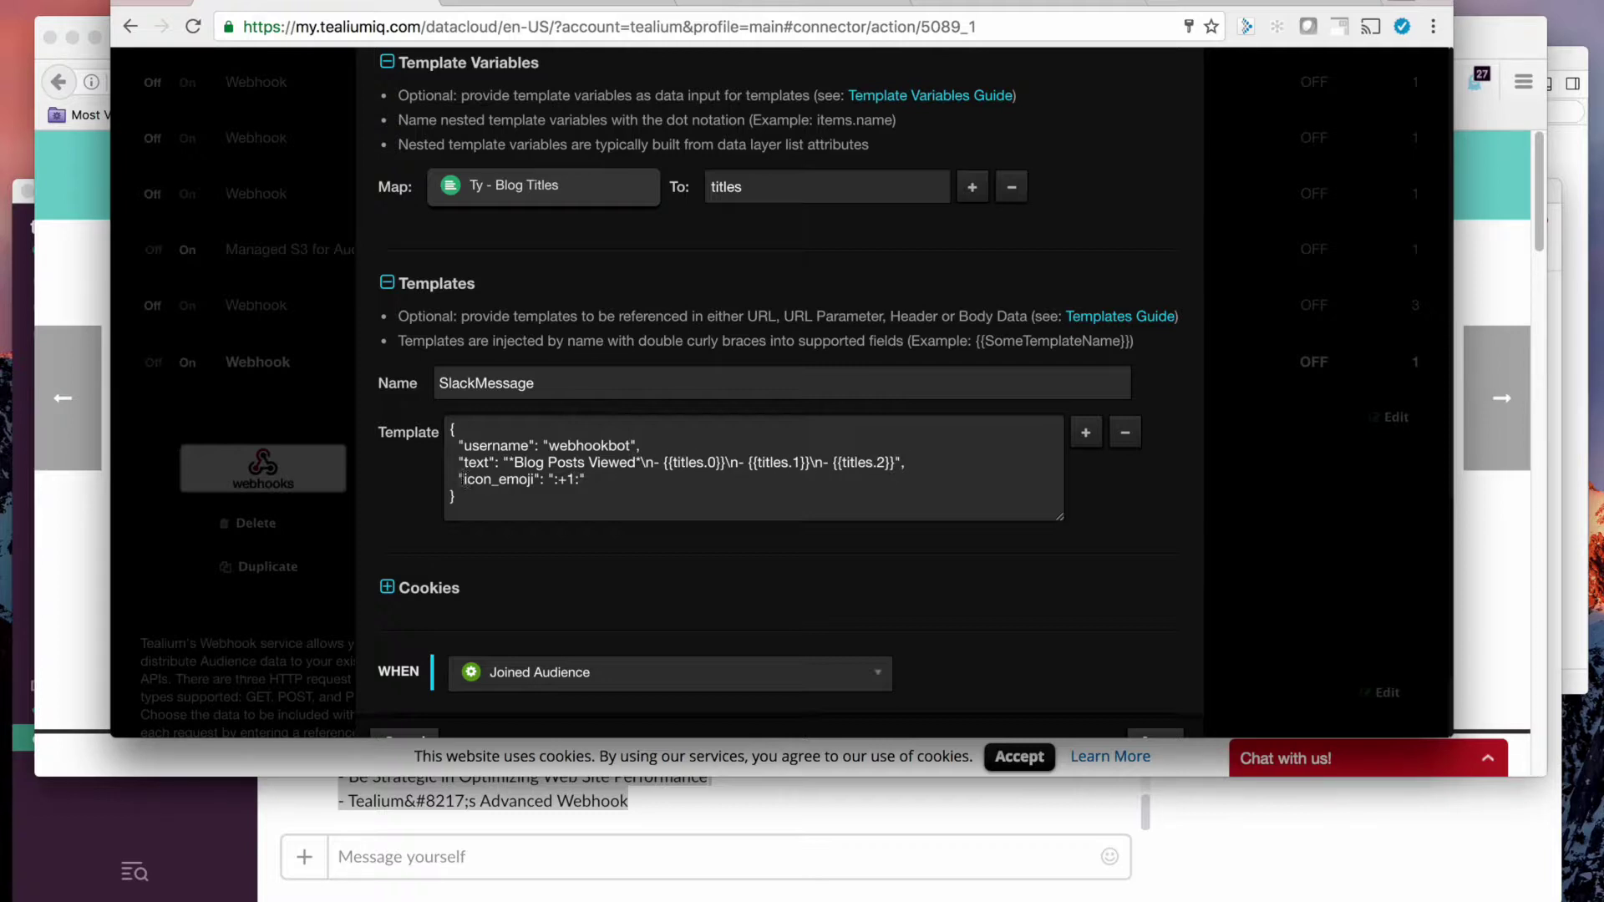
click(681, 817)
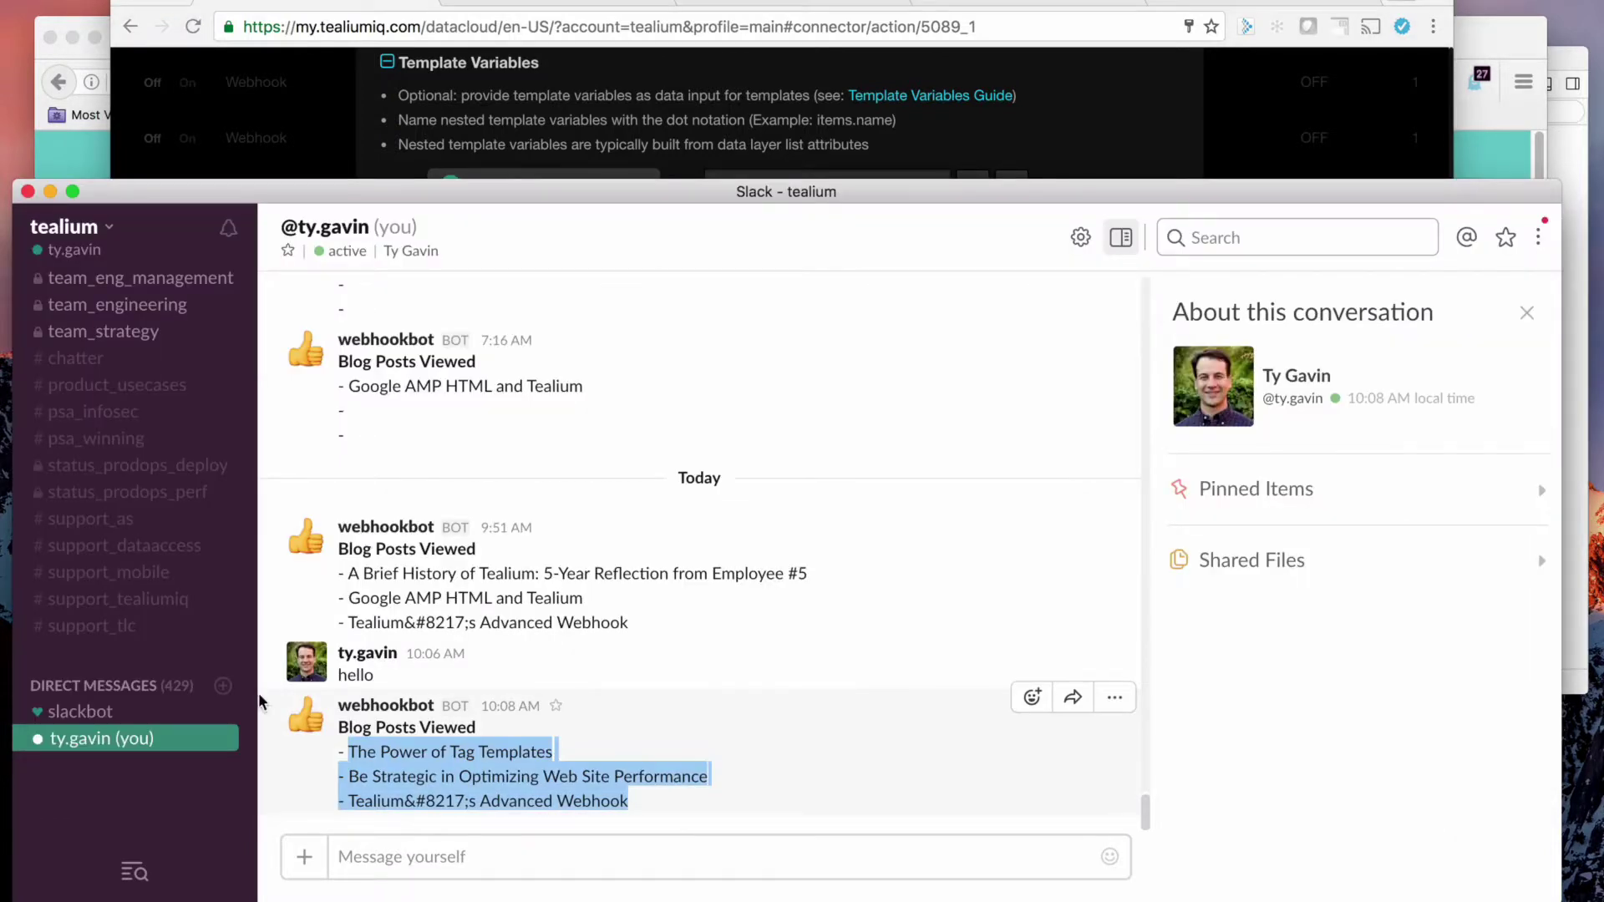
click(622, 132)
scroll(779, 583, up, 15)
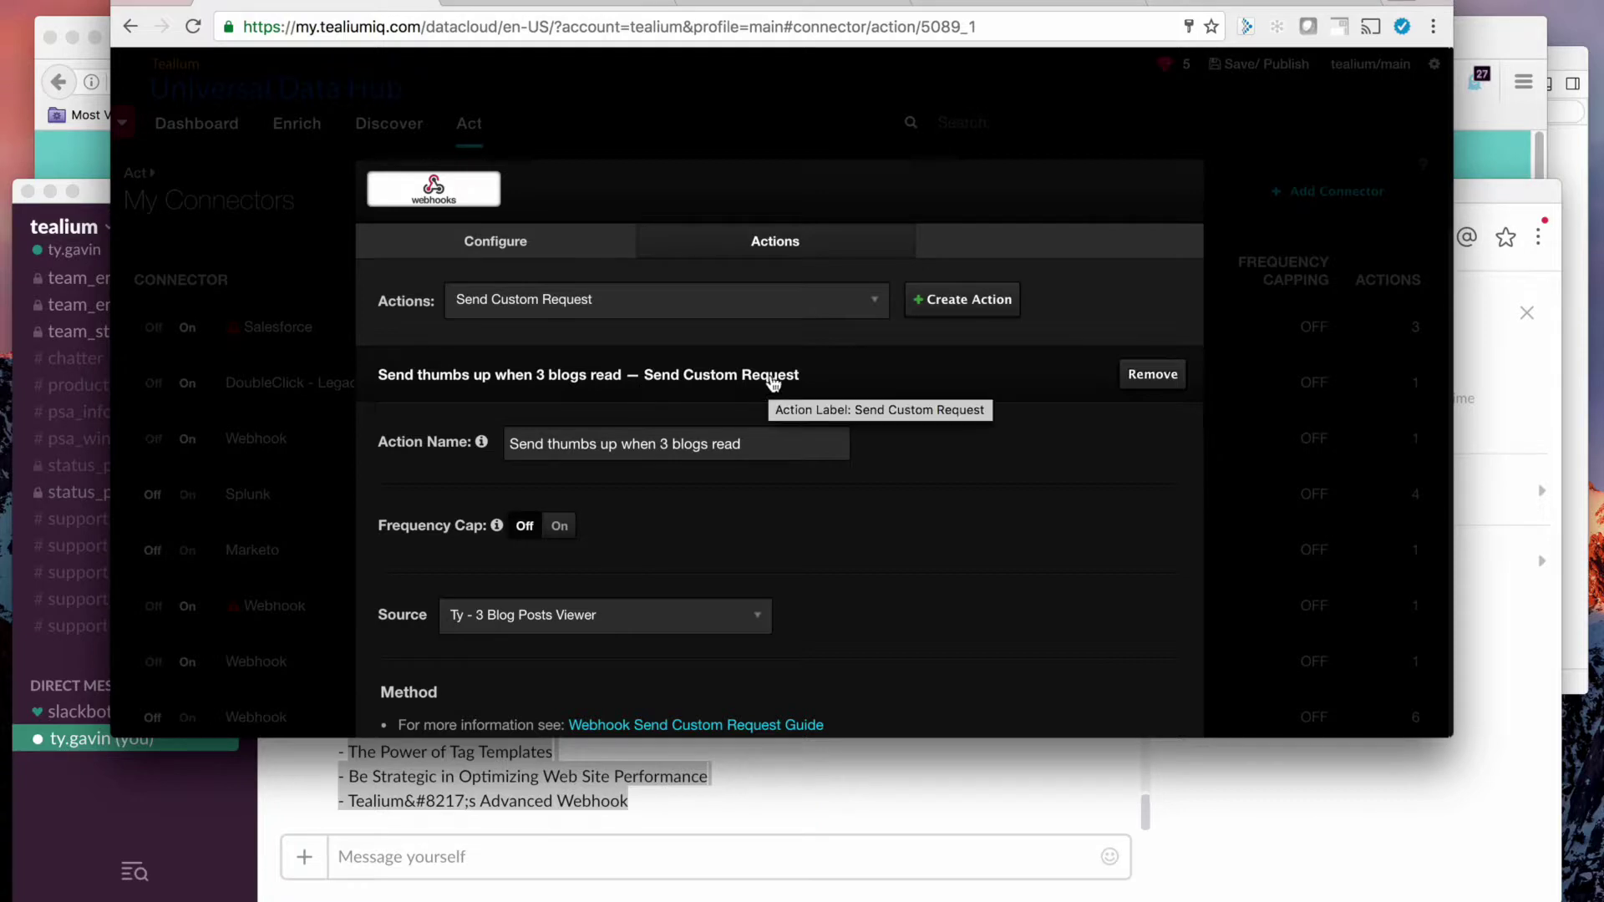
scroll(852, 605, down, 3)
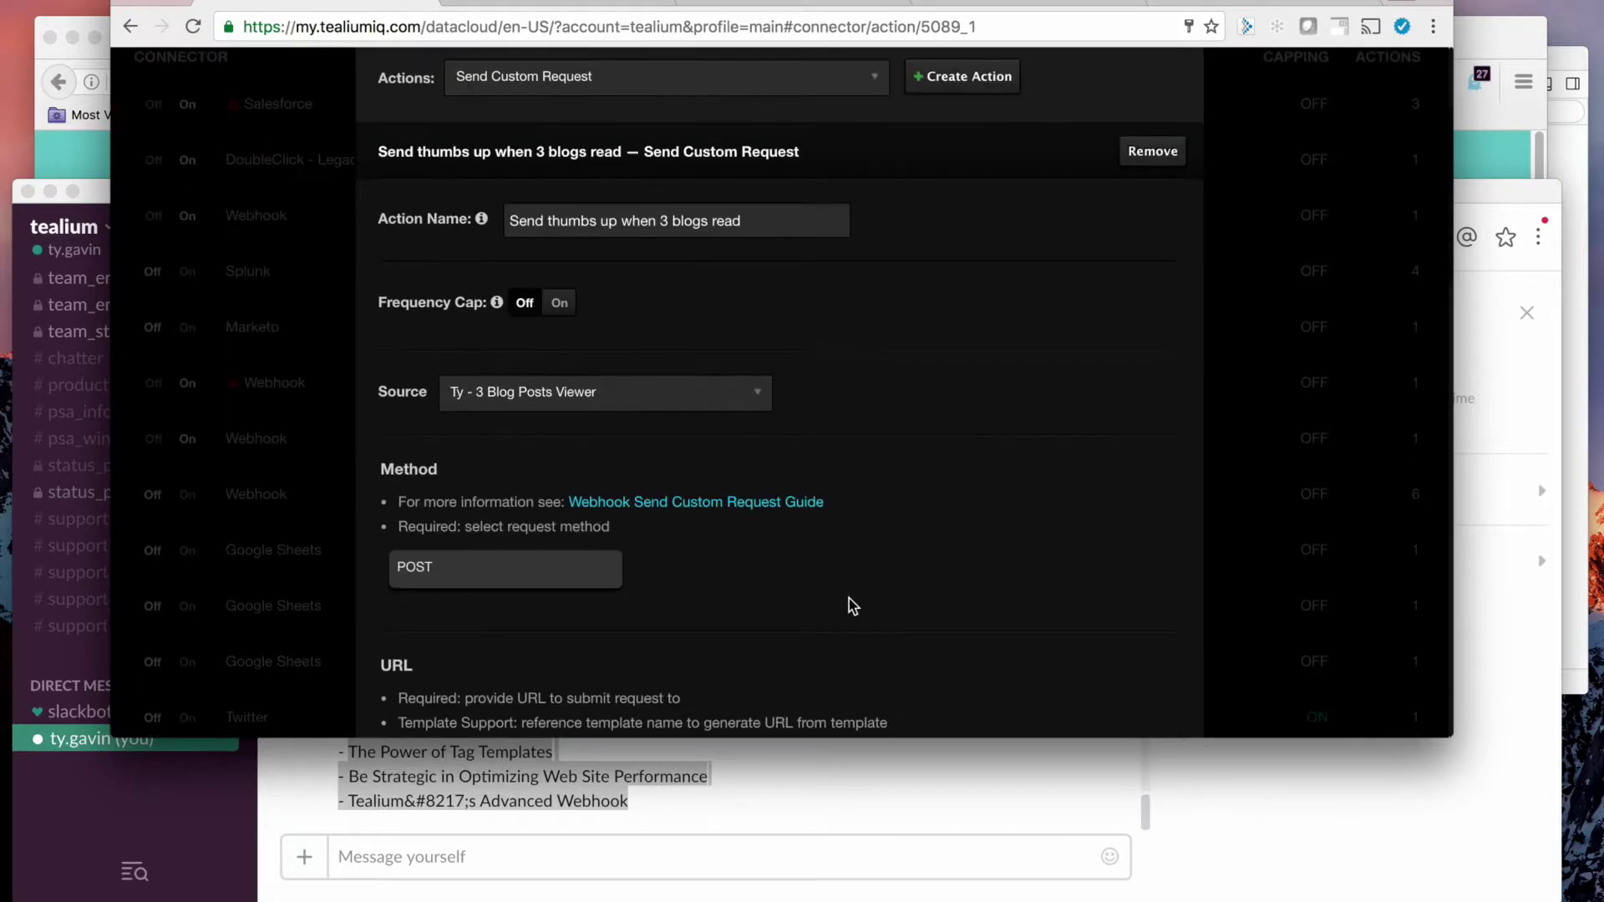
click(571, 10)
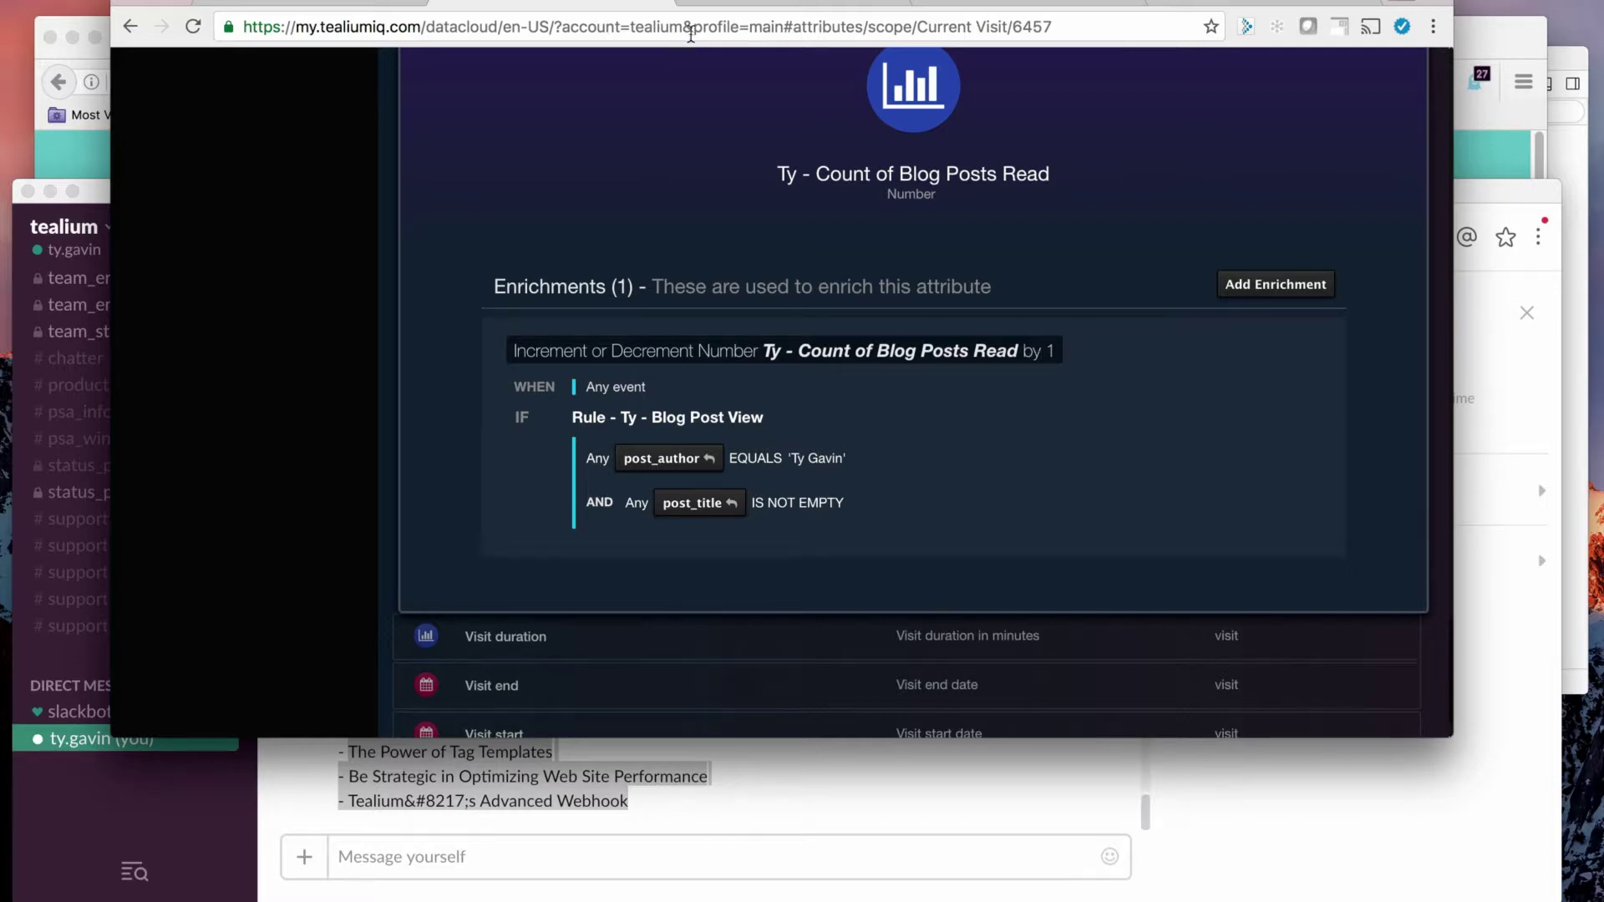
Step: Review the 'Ty - 3 Blog Posts Viewer' audience condition (count greater than 2)
key(ctrl+Tab)
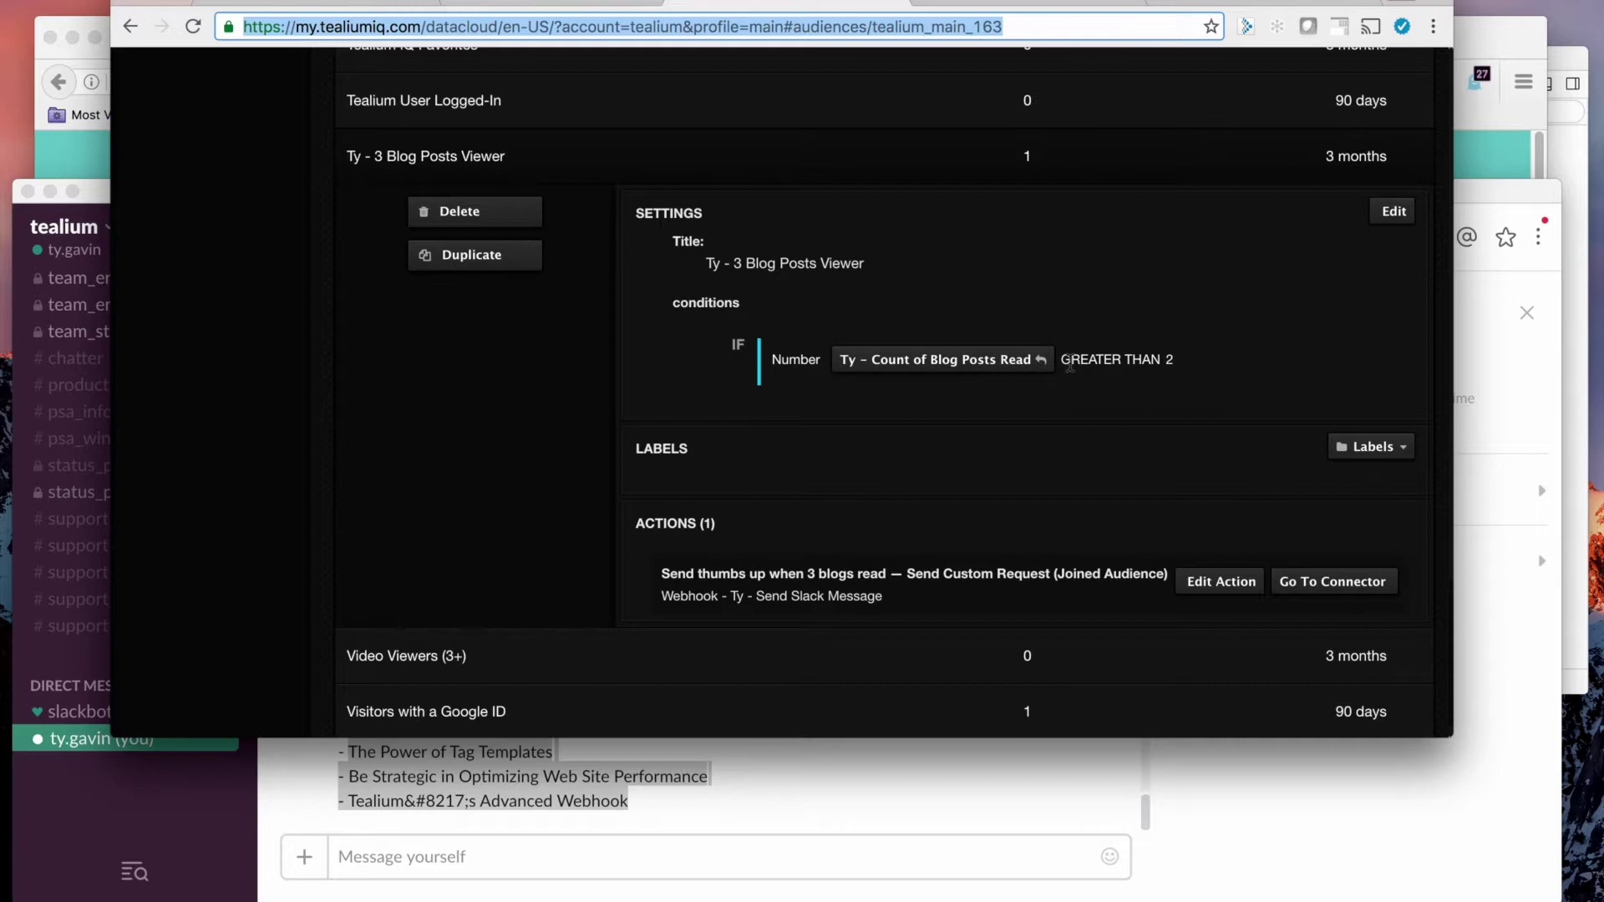
click(530, 2)
click(277, 4)
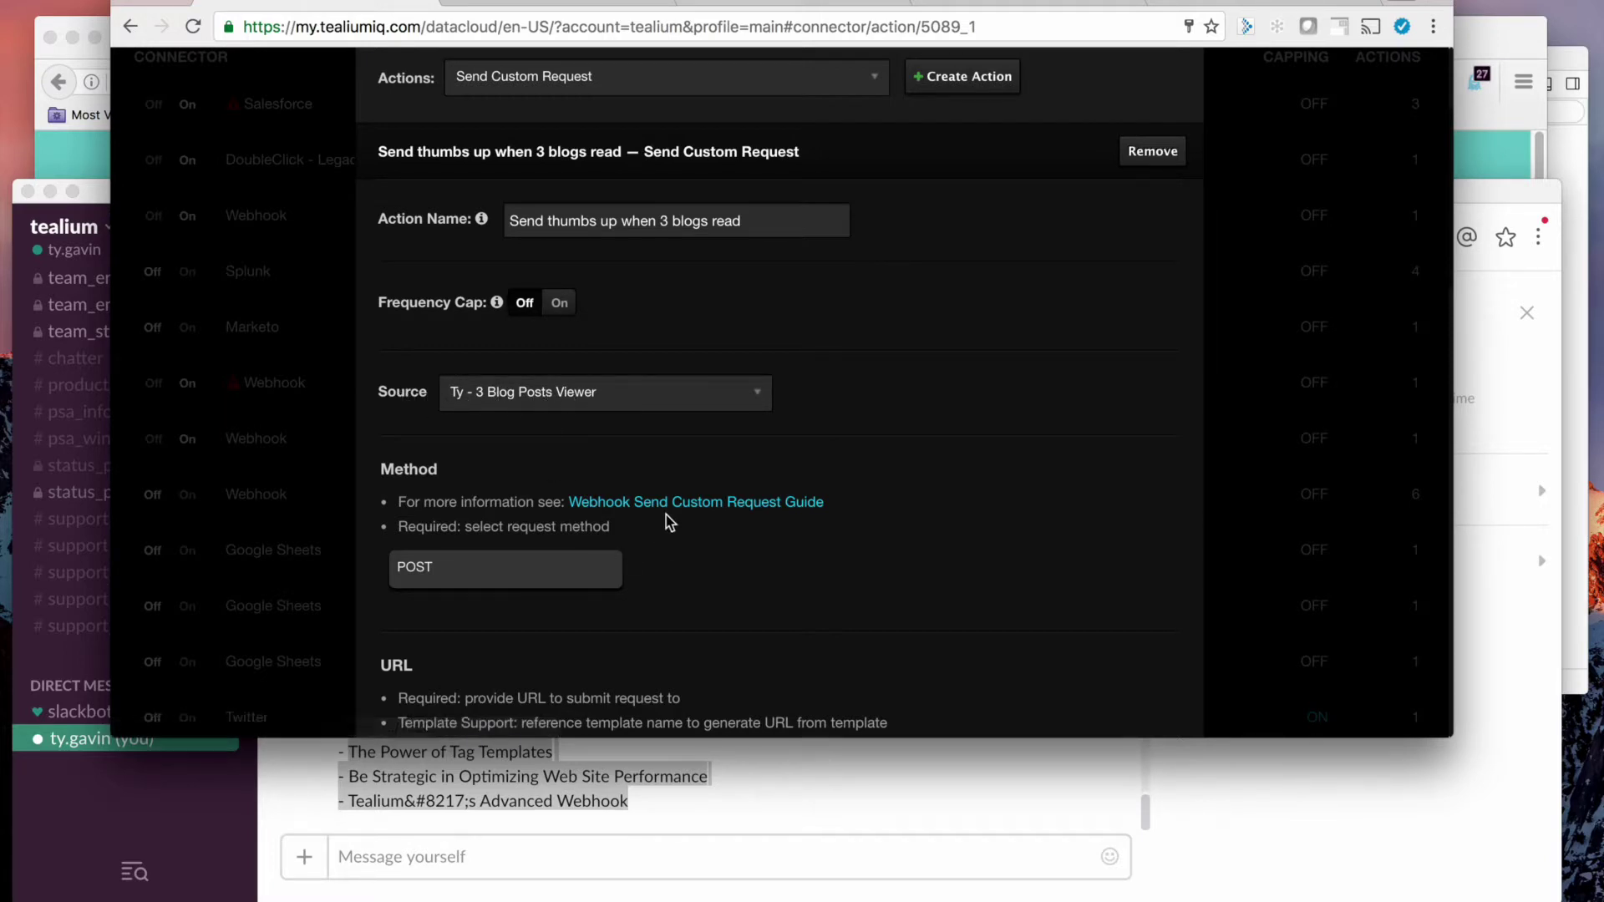
scroll(773, 591, down, 6)
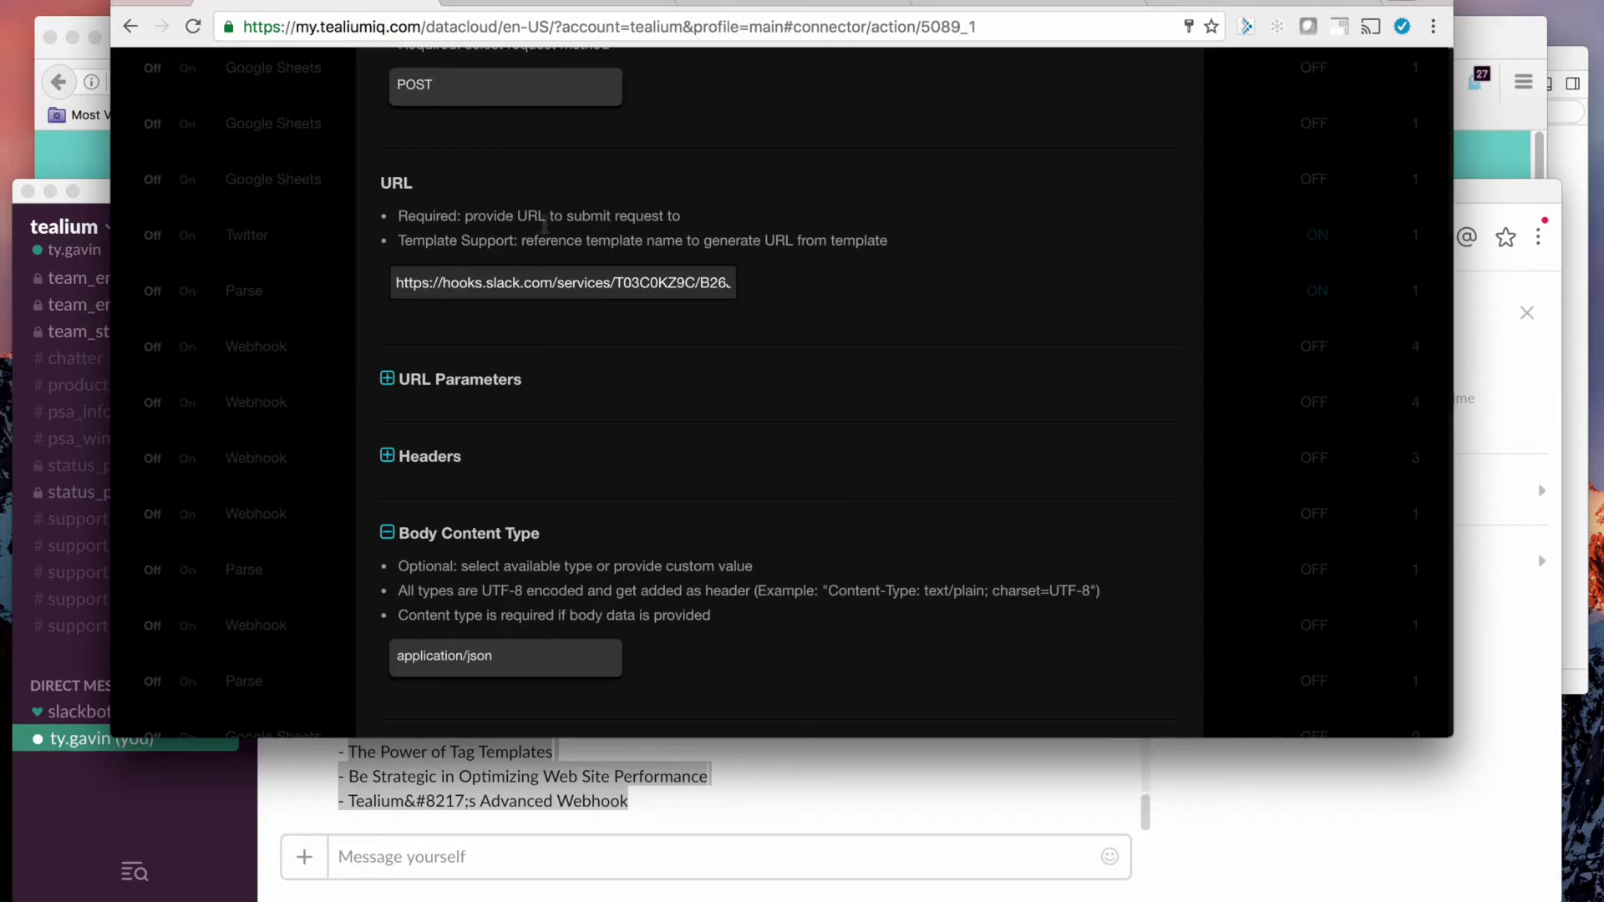
click(512, 666)
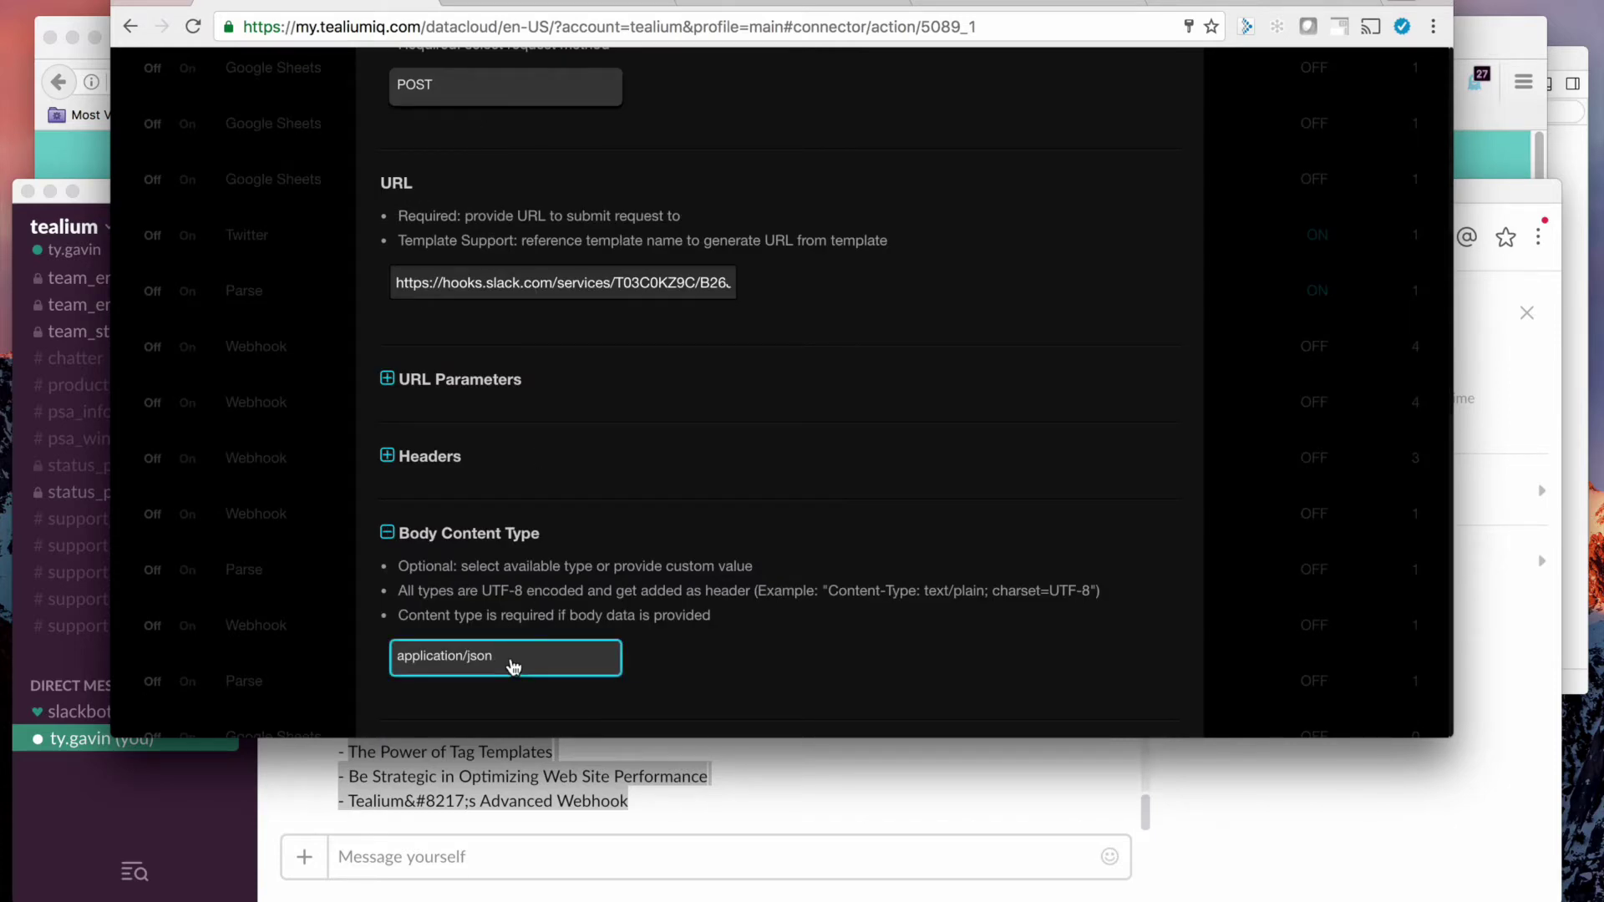
scroll(651, 600, down, 10)
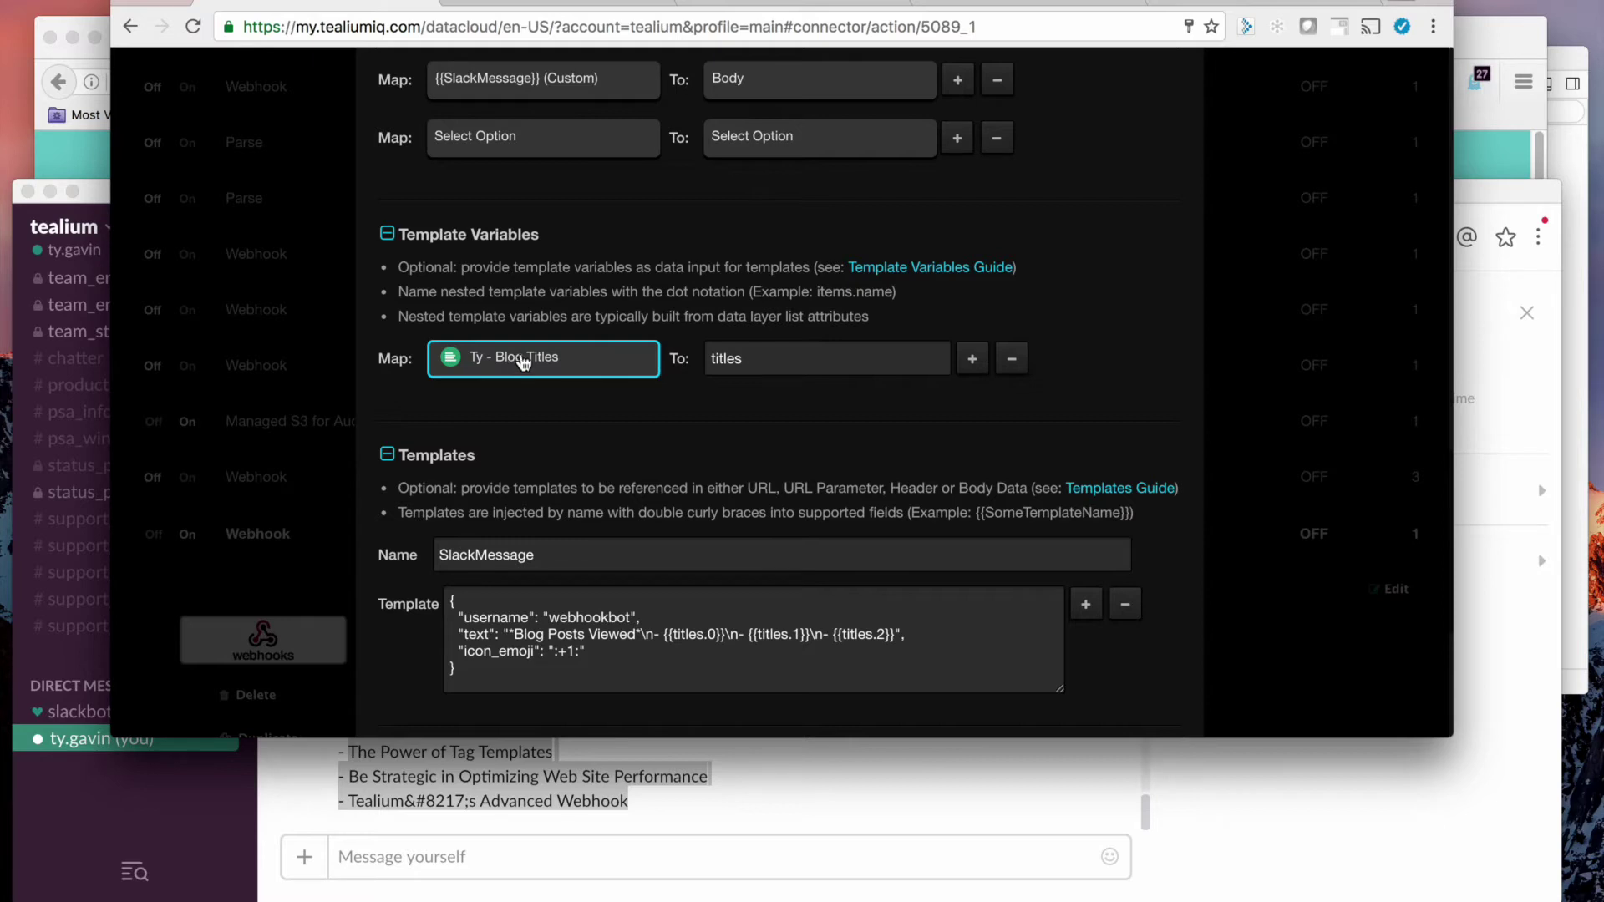
double_click(732, 359)
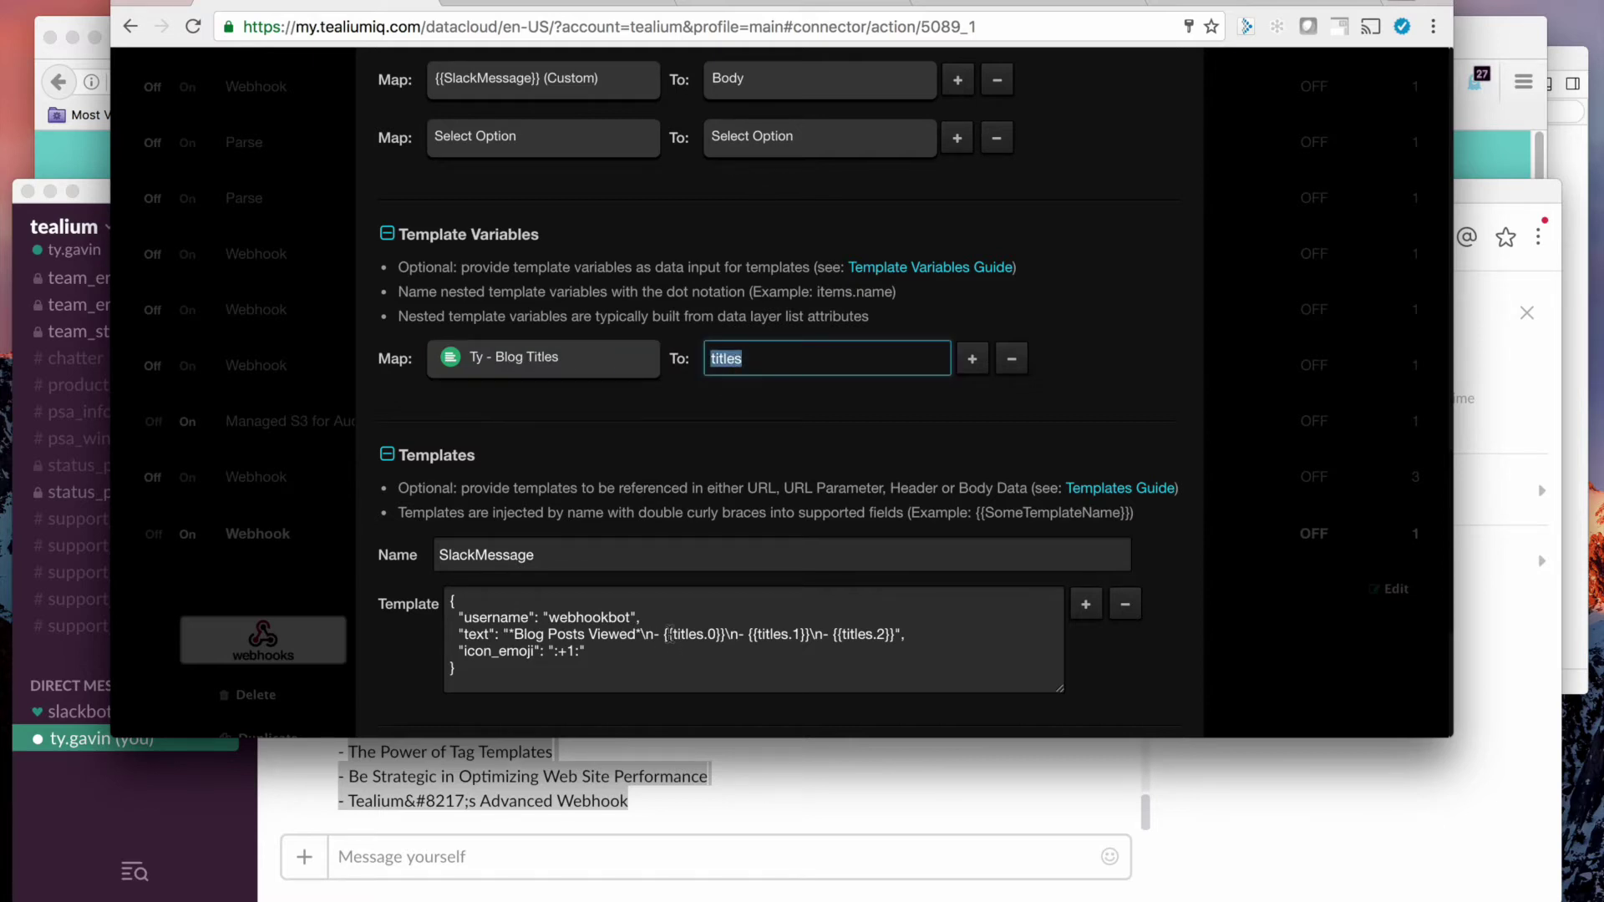
click(670, 635)
drag(664, 635, 724, 645)
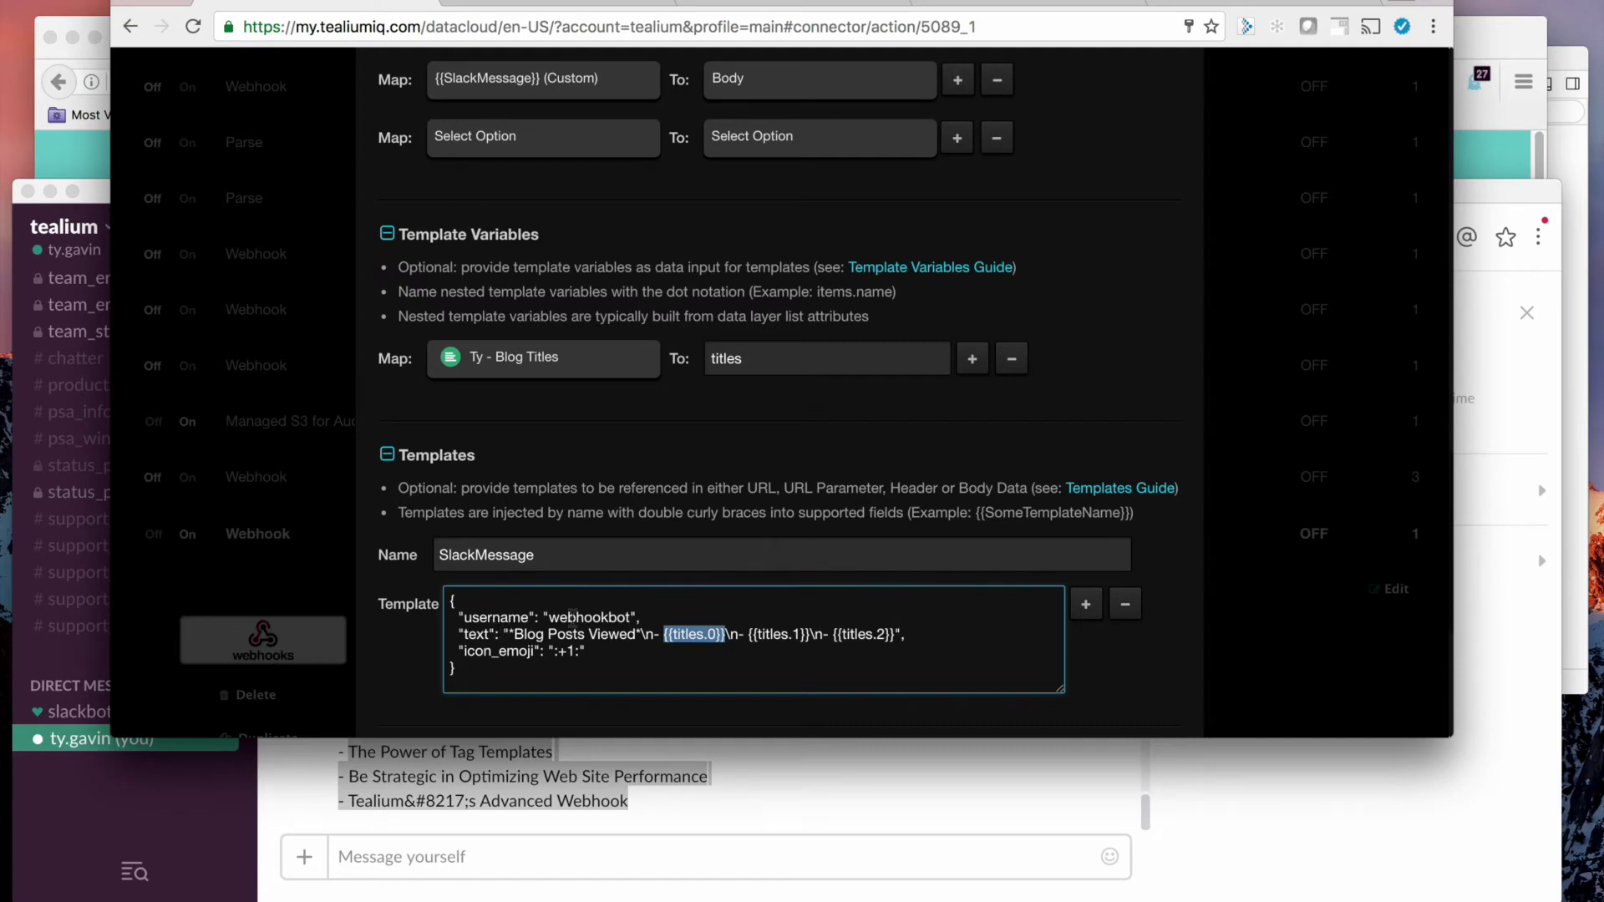
click(656, 644)
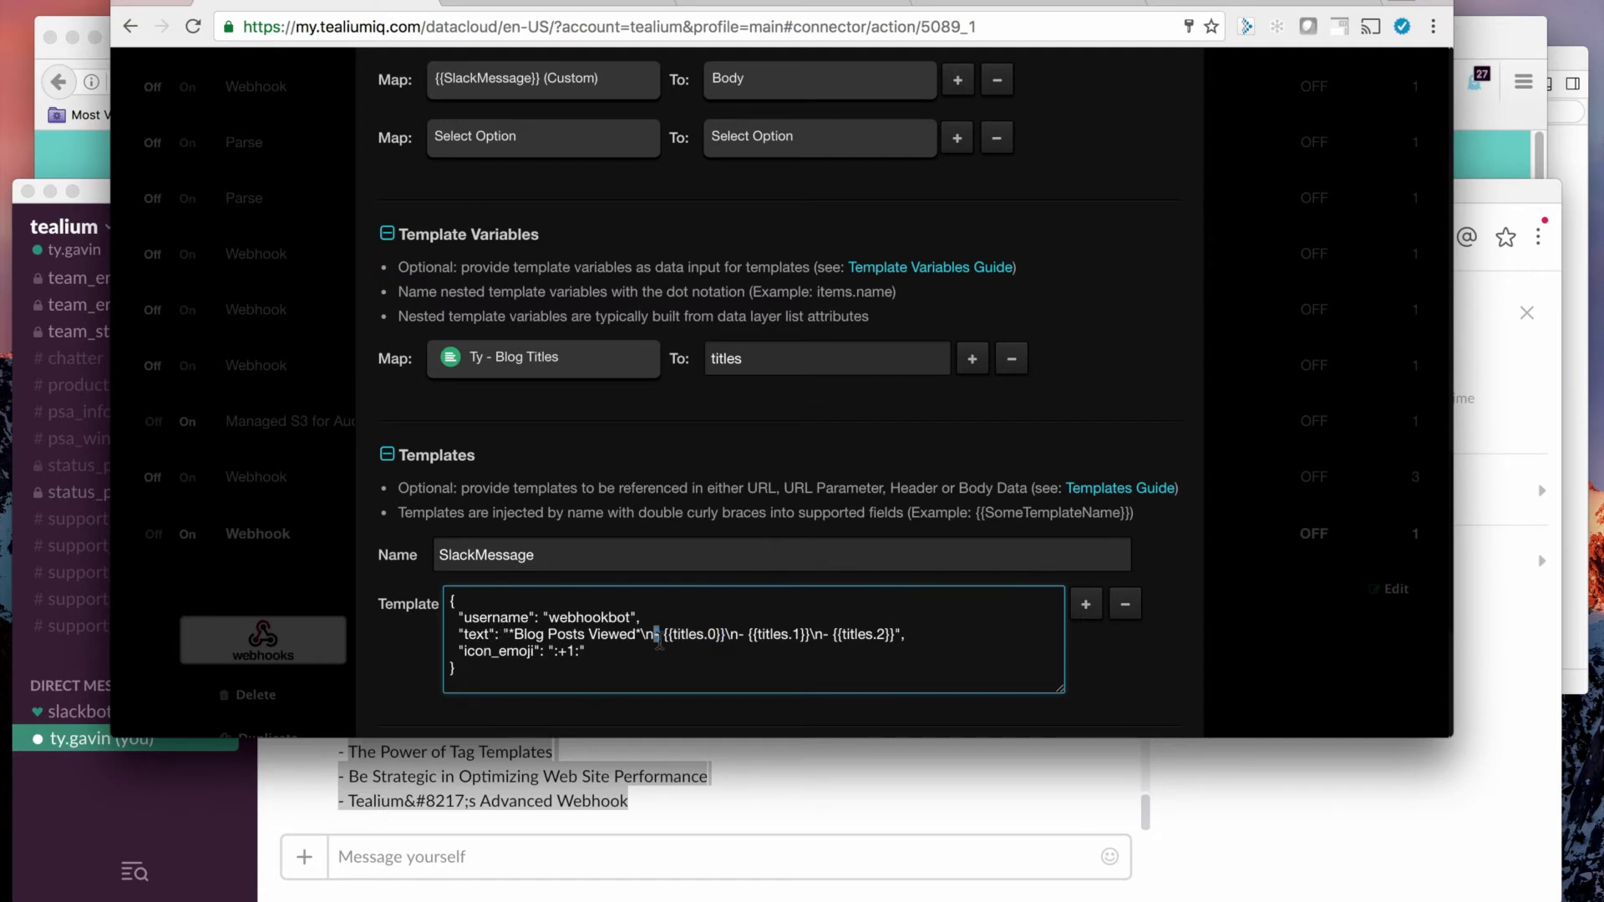
click(383, 775)
drag(338, 753, 348, 753)
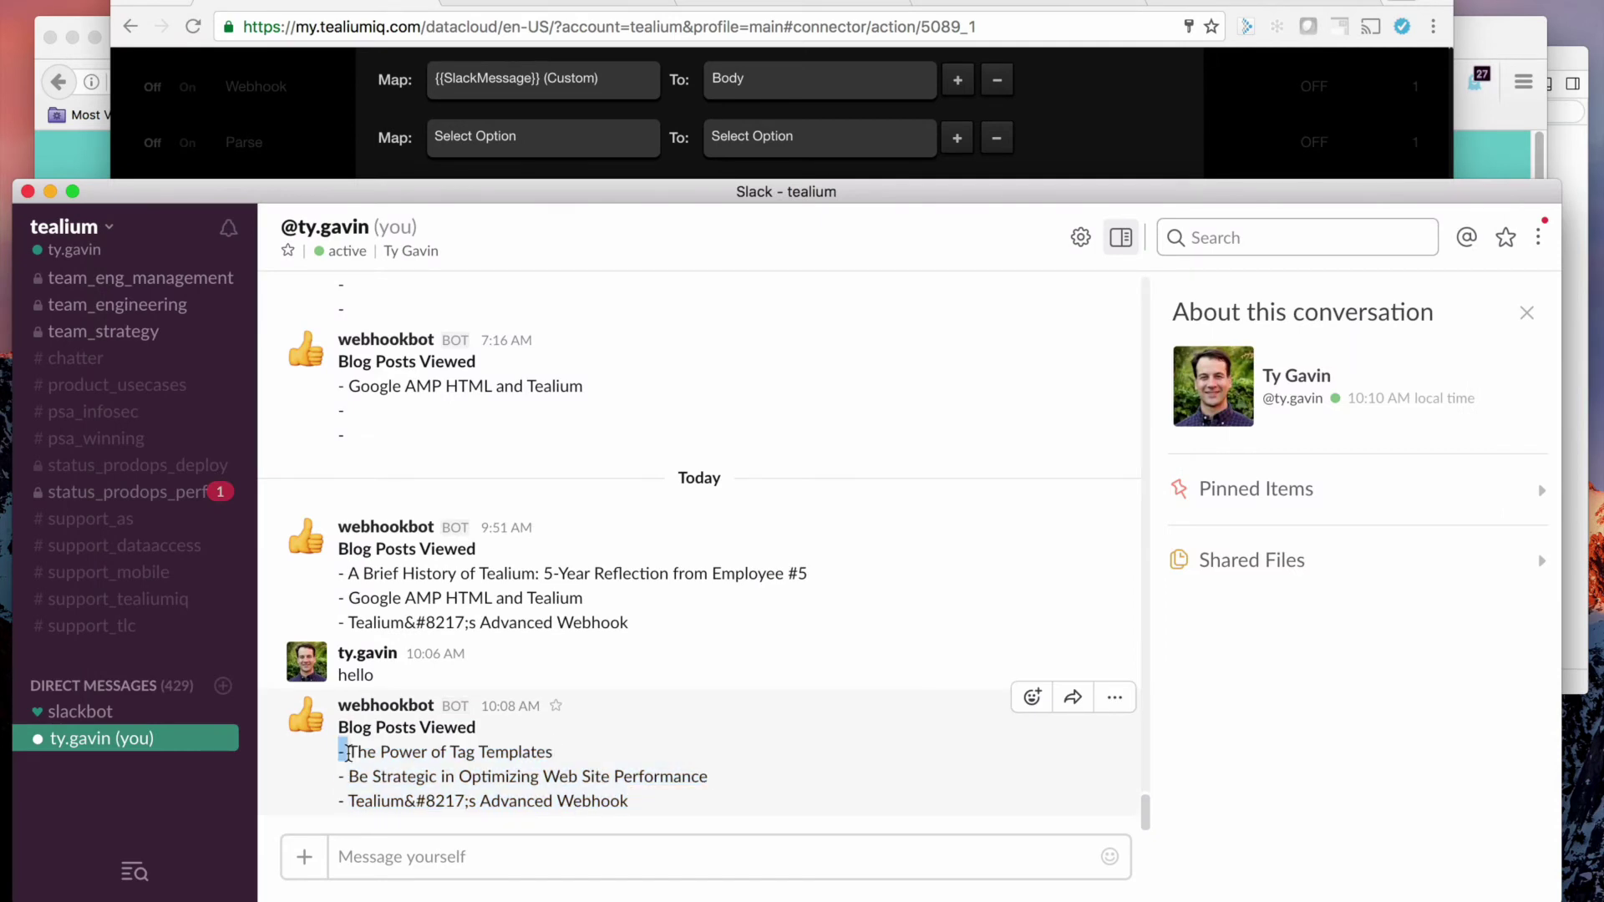
click(377, 158)
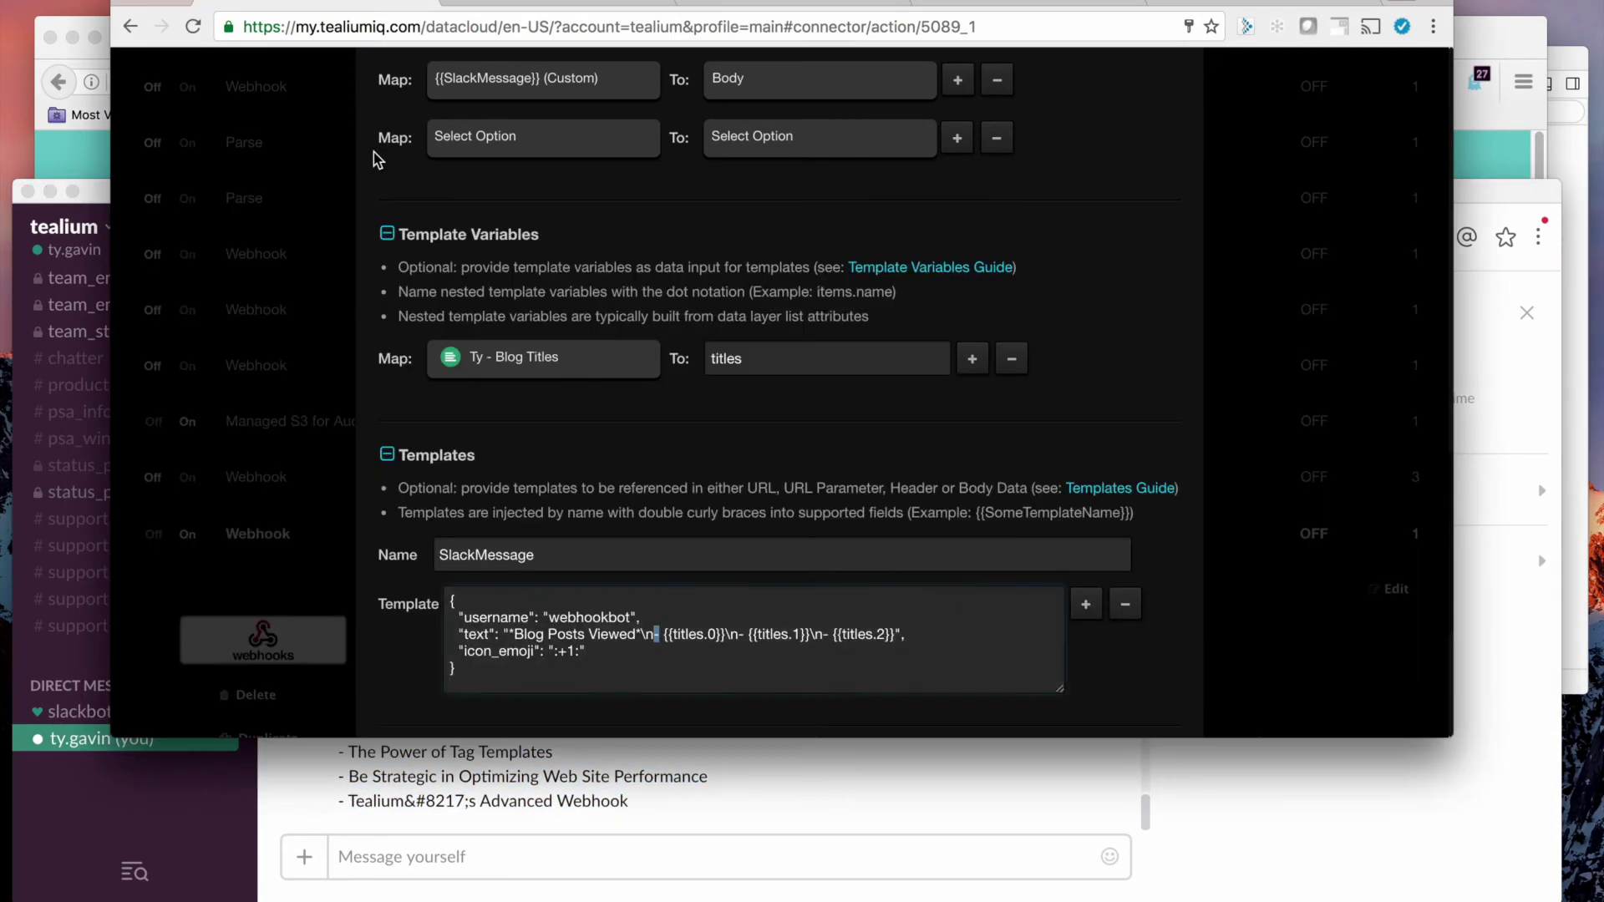
drag(825, 634, 809, 635)
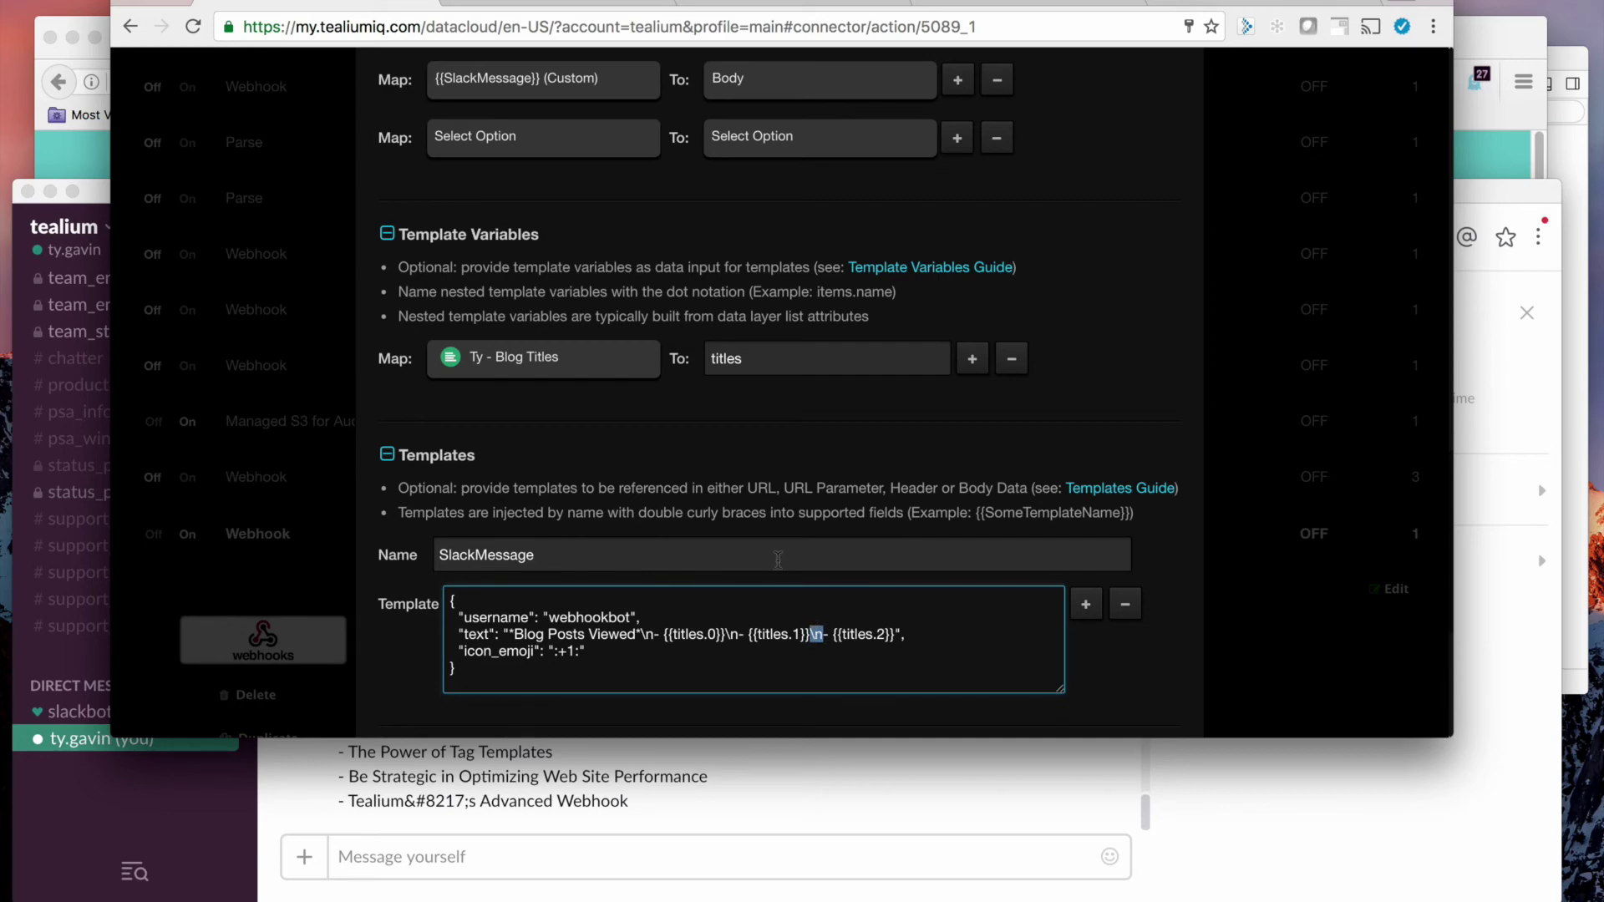
scroll(825, 388, up, 15)
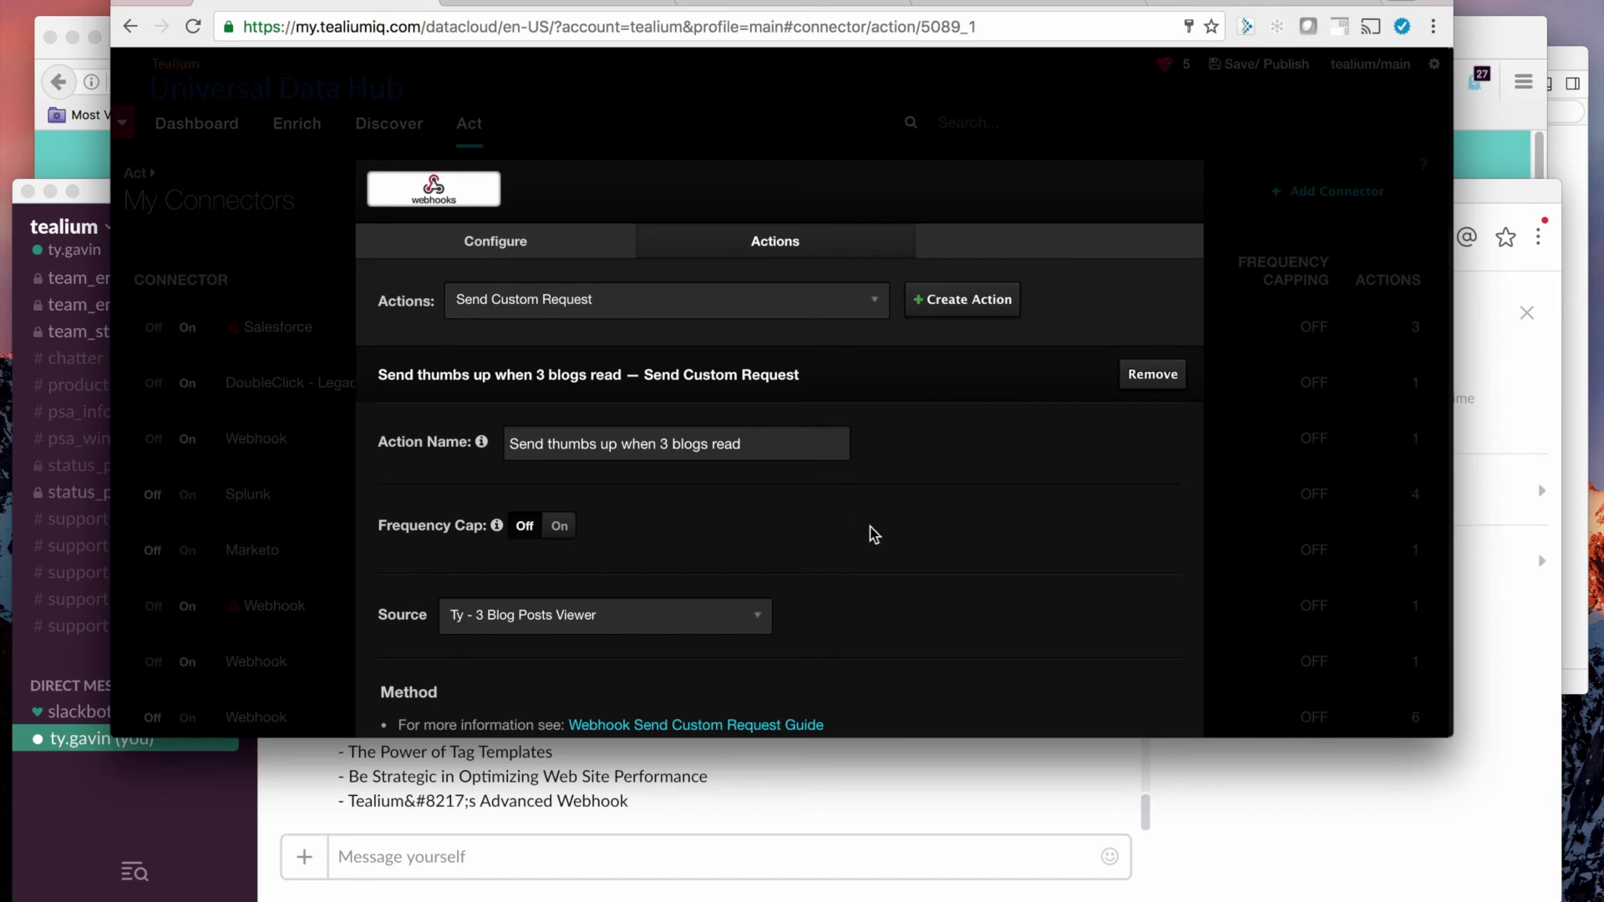
scroll(870, 531, down, 3)
scroll(921, 499, down, 15)
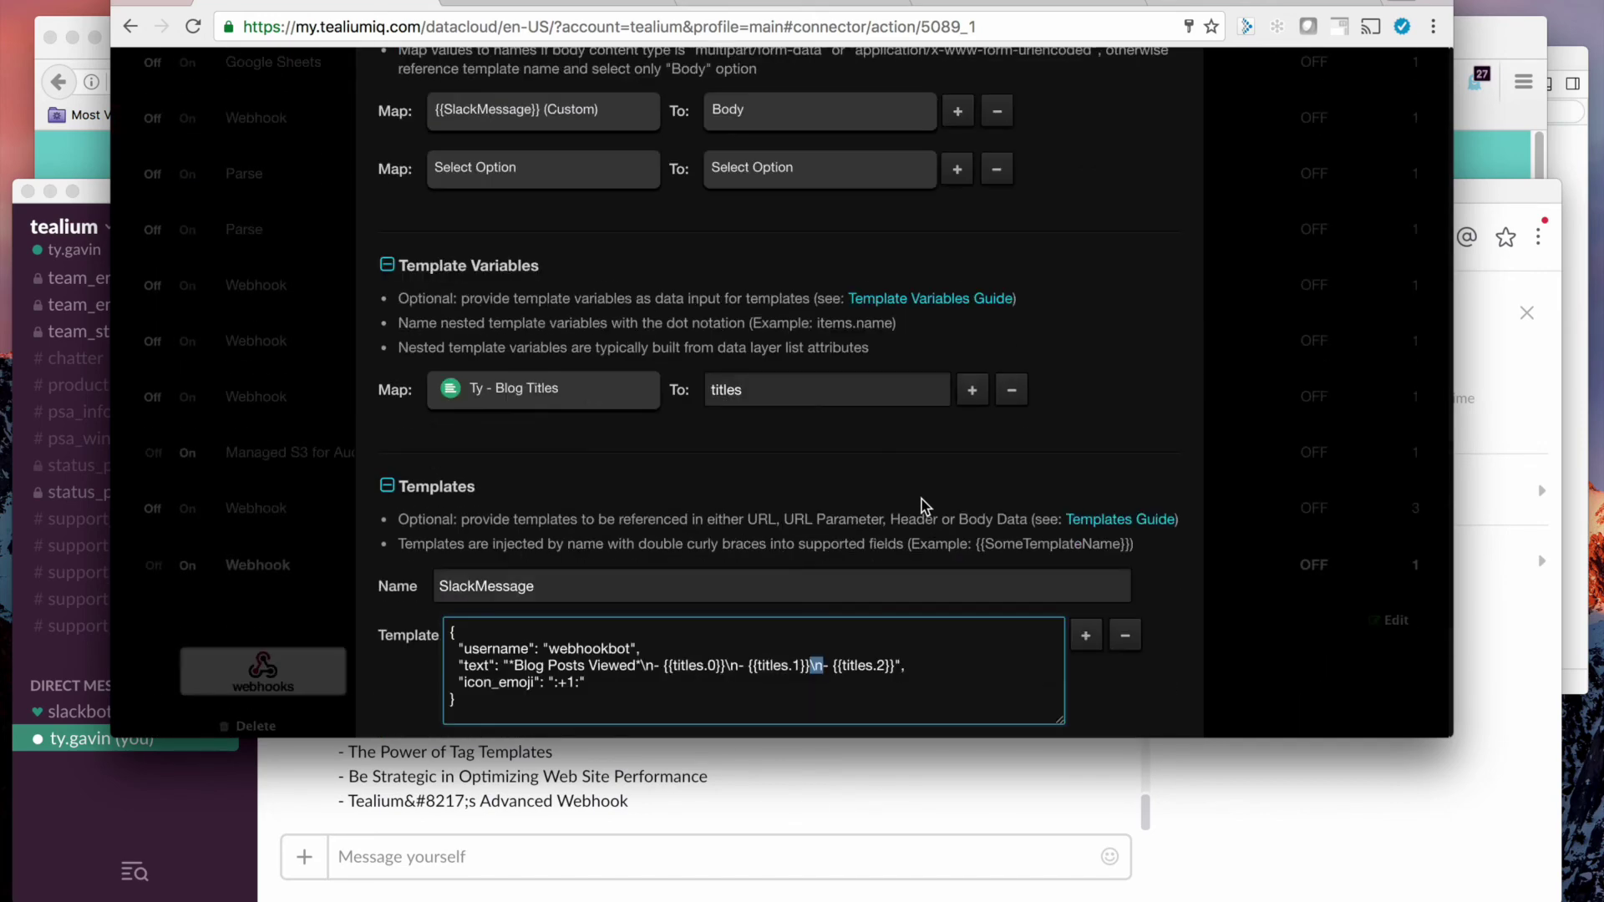